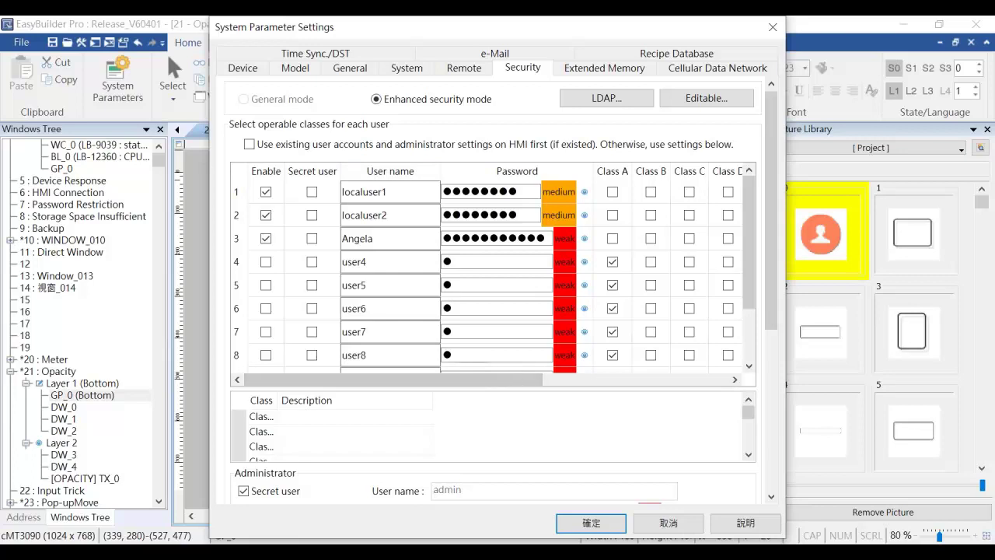
drag(525, 380, 603, 380)
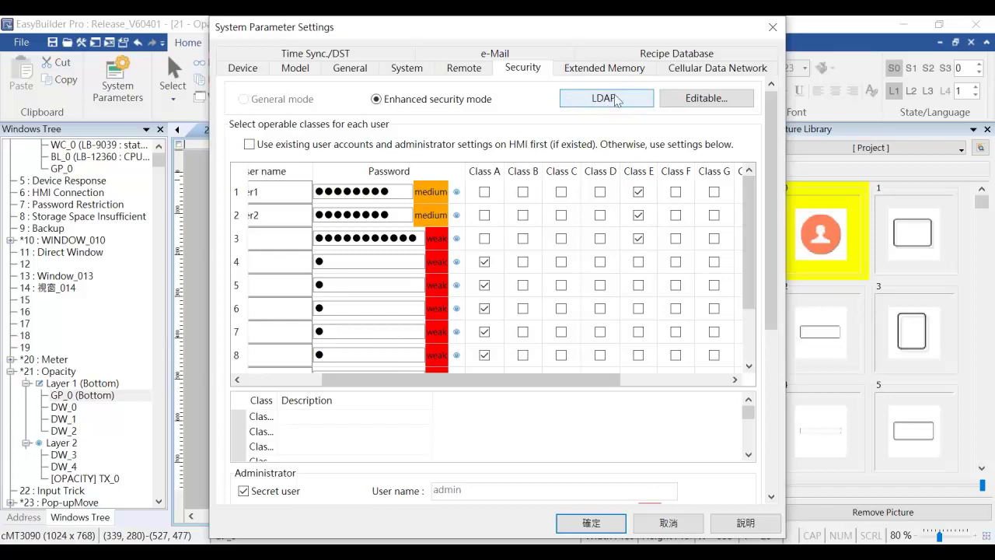
click(591, 97)
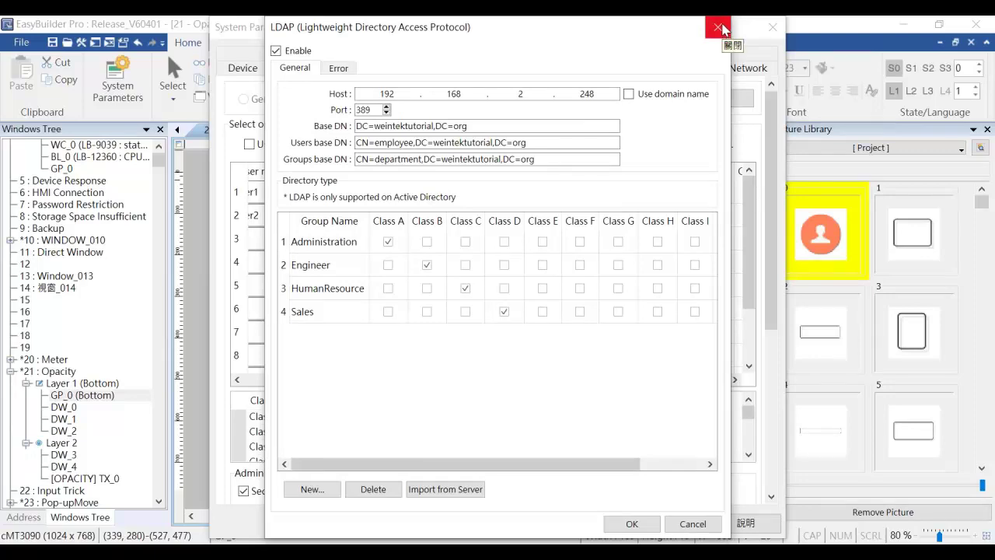
click(721, 28)
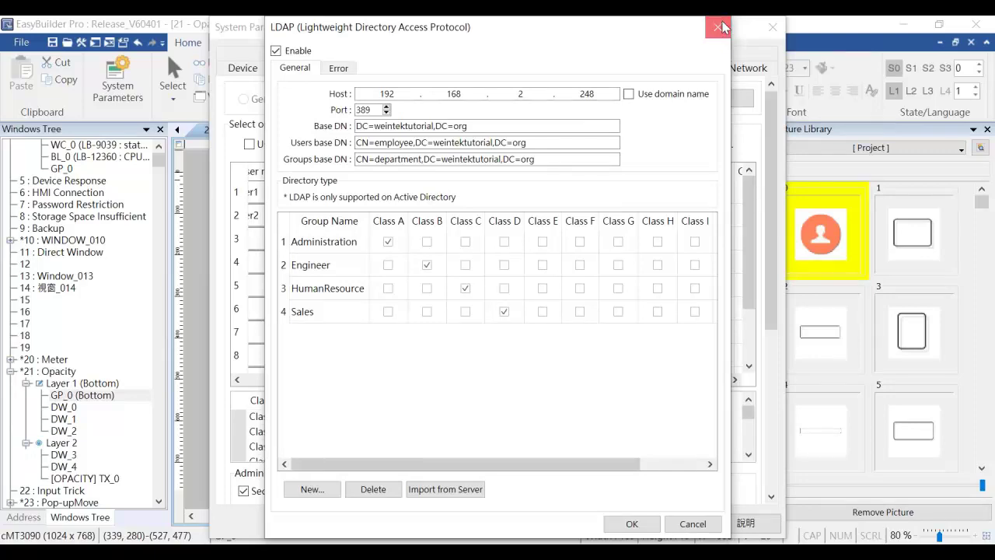
drag(582, 379, 532, 379)
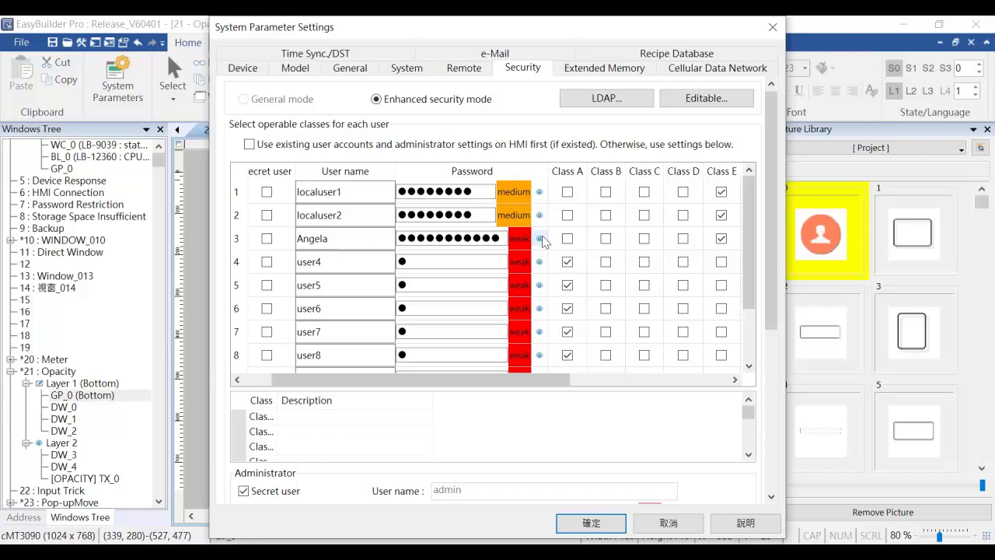
click(626, 99)
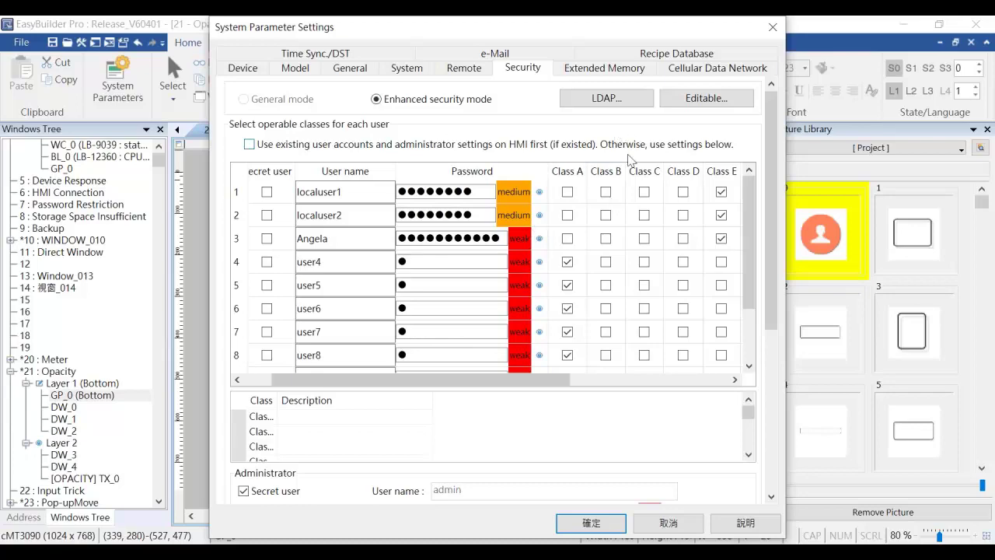
Open the LDAP settings for host 192.168.2.248 and highlight weintektutorial in the Base DN.
click(618, 97)
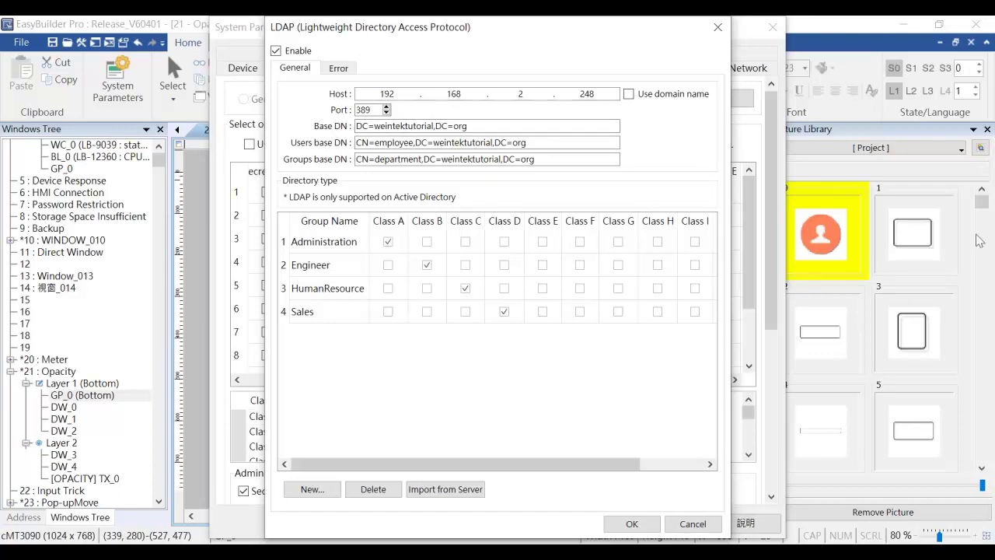
drag(894, 232, 849, 228)
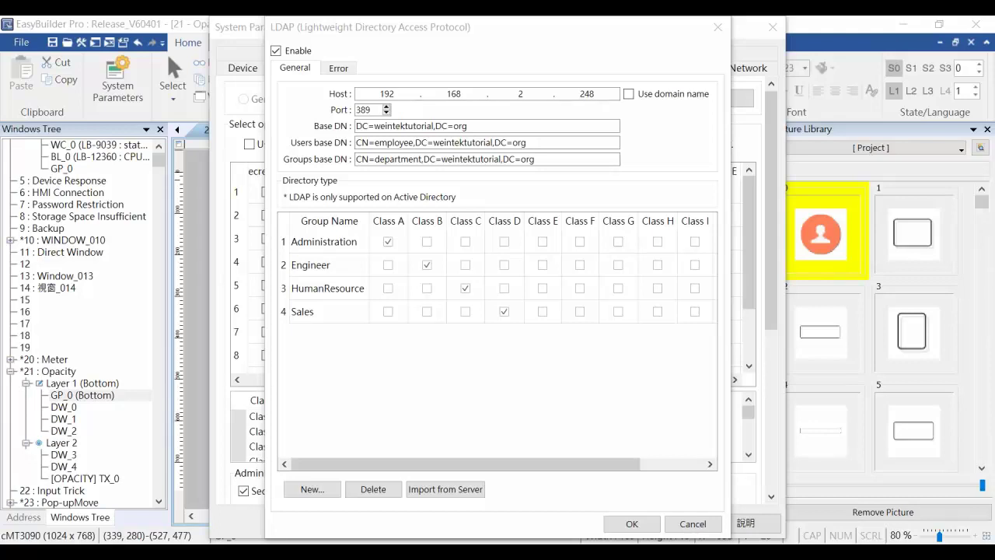
drag(370, 127, 433, 128)
Switch to the remote server session and reposition the Active Directory Users and Computers window.
mouse_move(444, 554)
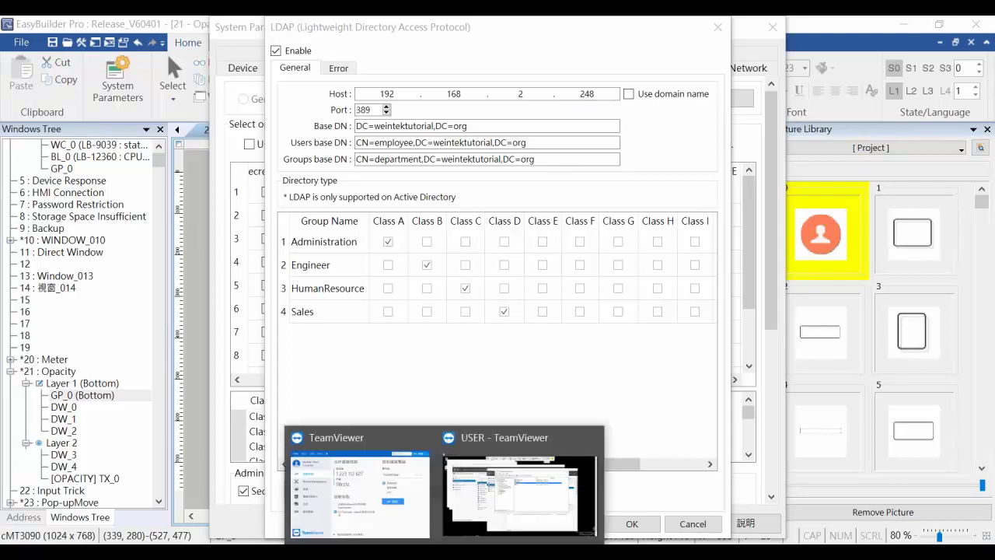
click(520, 489)
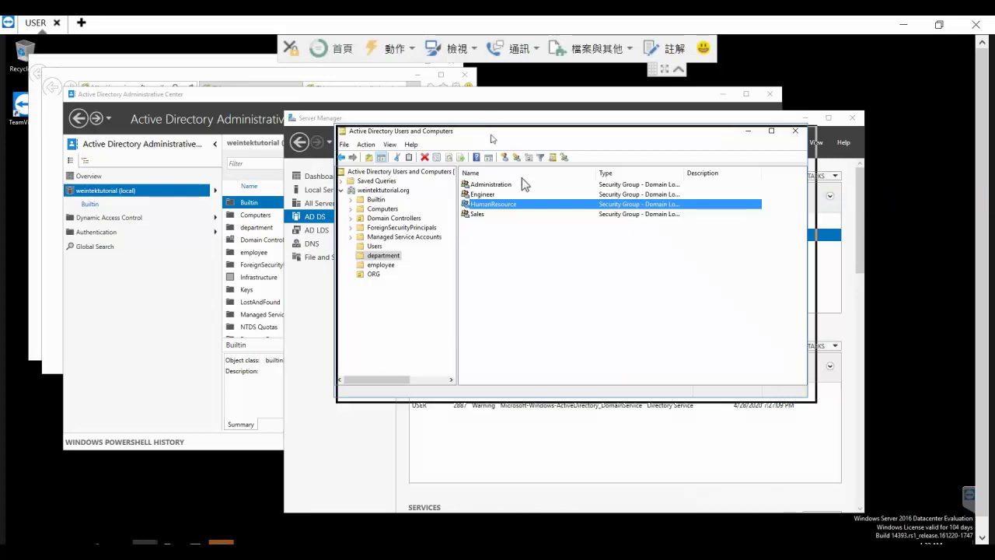
drag(489, 132, 502, 195)
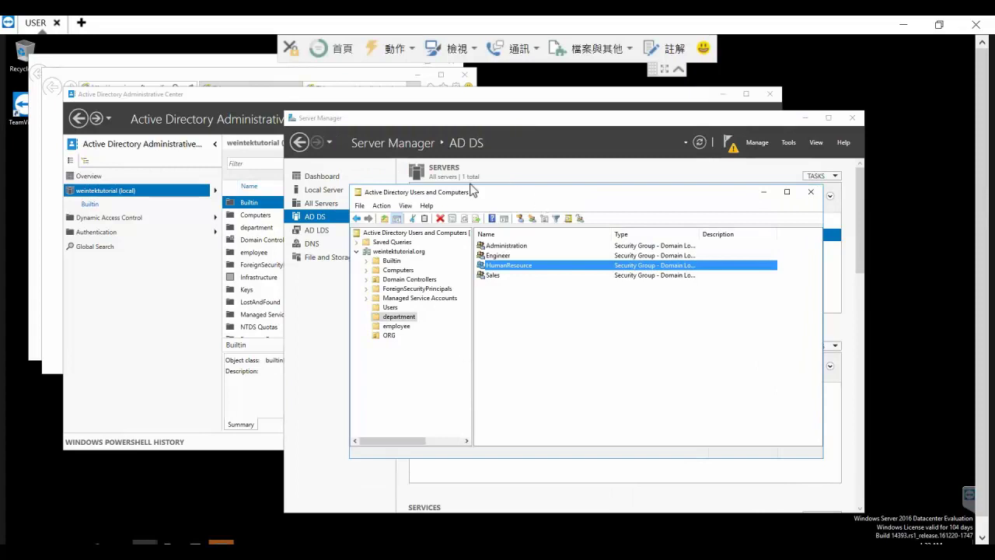
drag(474, 190, 489, 166)
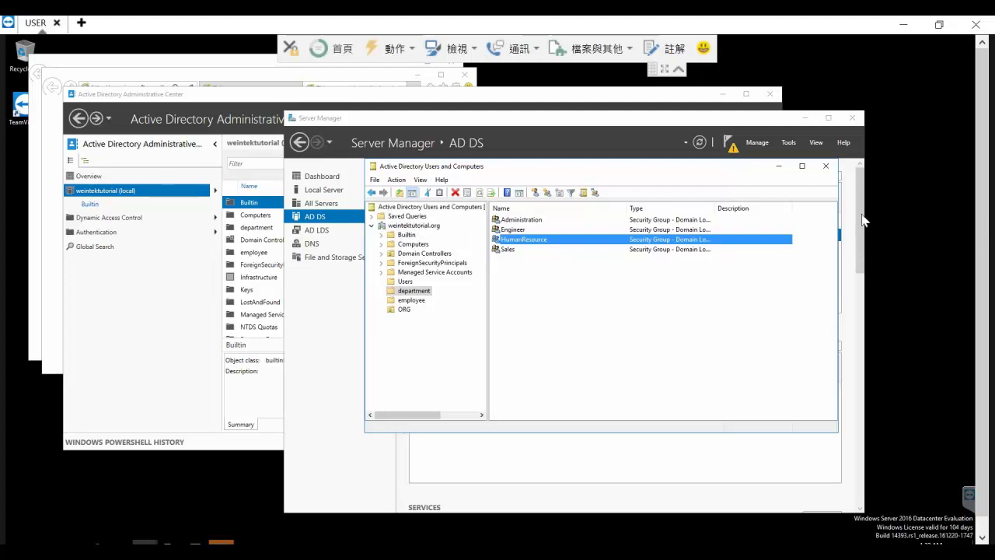
Mark the weintektutorial.org domain and department folder, list its groups, and select Administration.
drag(388, 231, 440, 230)
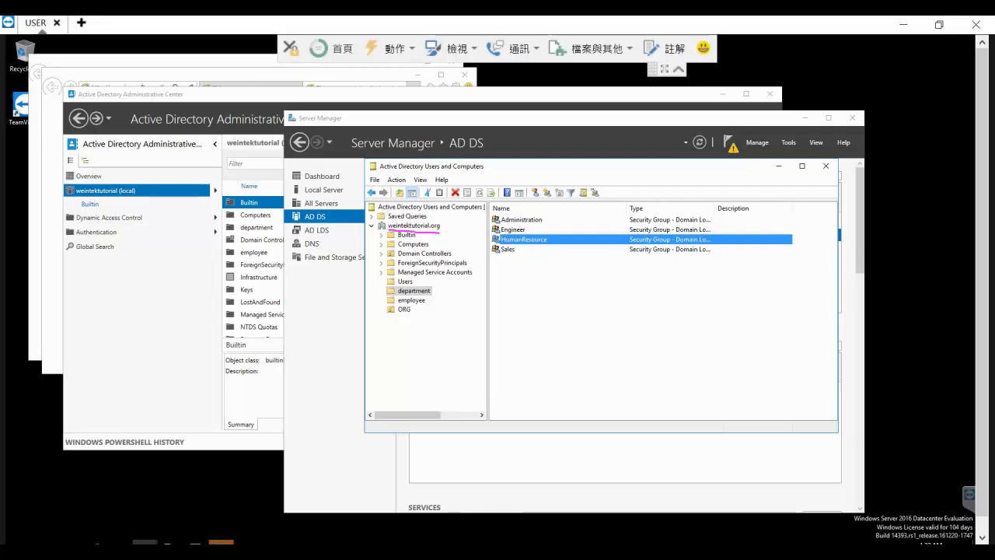
mouse_move(361, 293)
mouse_down()
mouse_move(387, 290)
mouse_move(385, 303)
mouse_up()
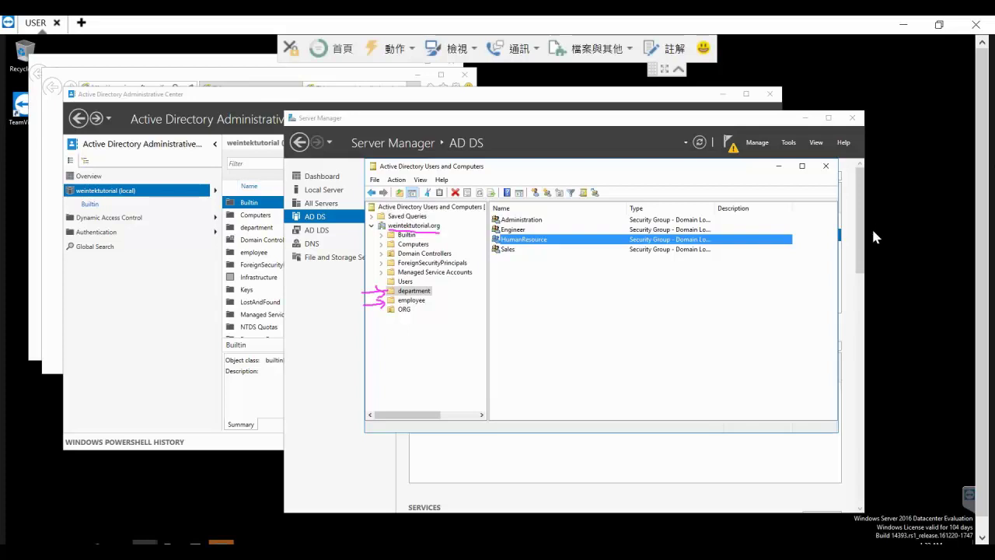
click(411, 292)
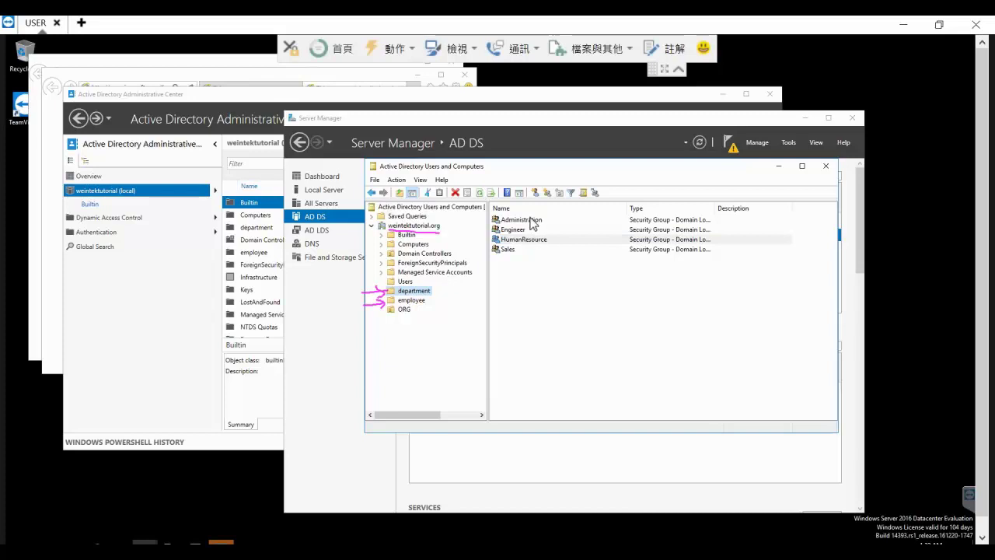
click(636, 219)
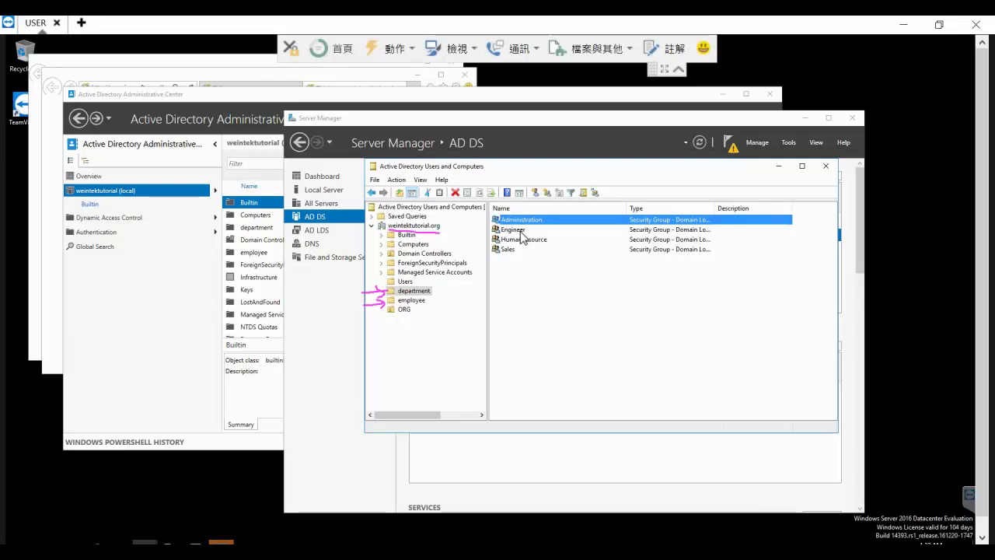
right_click(548, 219)
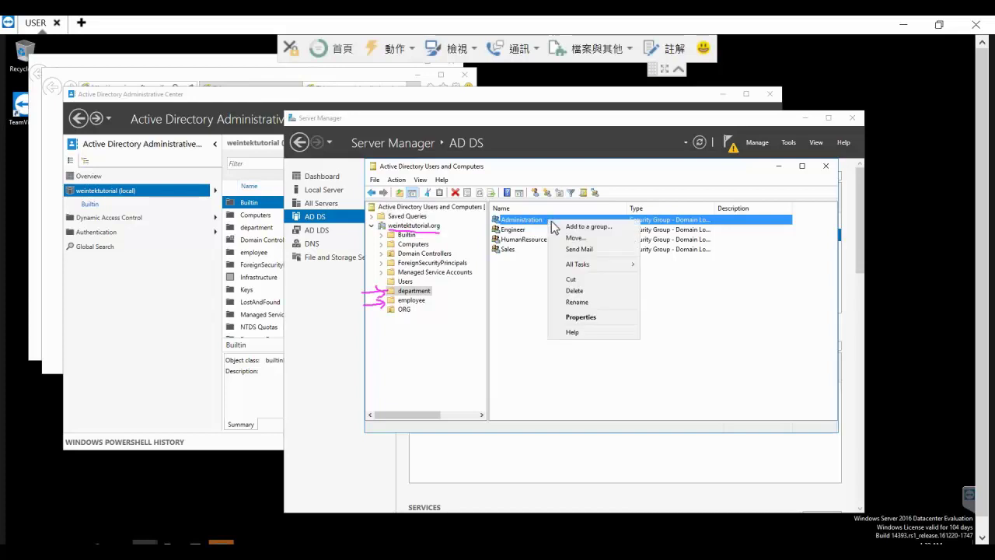
click(583, 316)
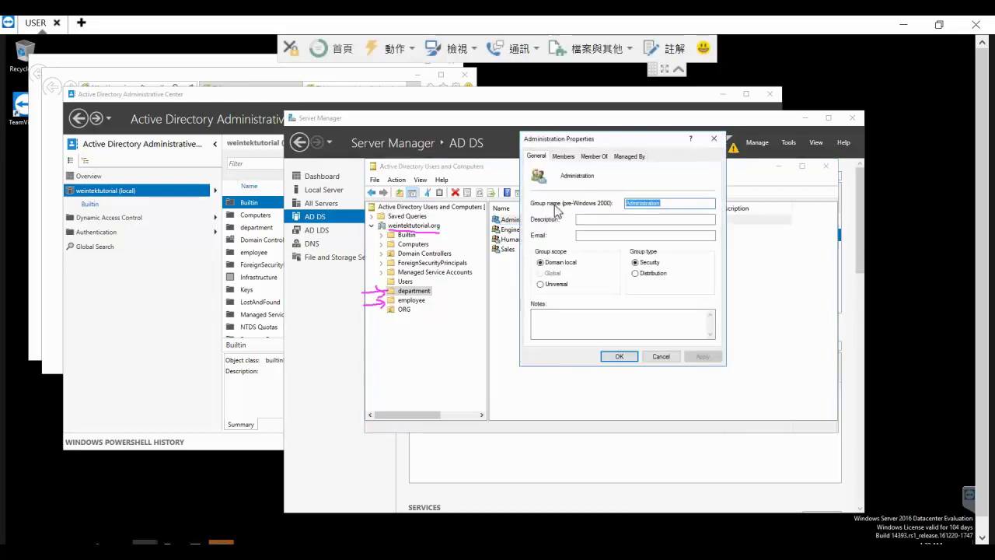
click(564, 155)
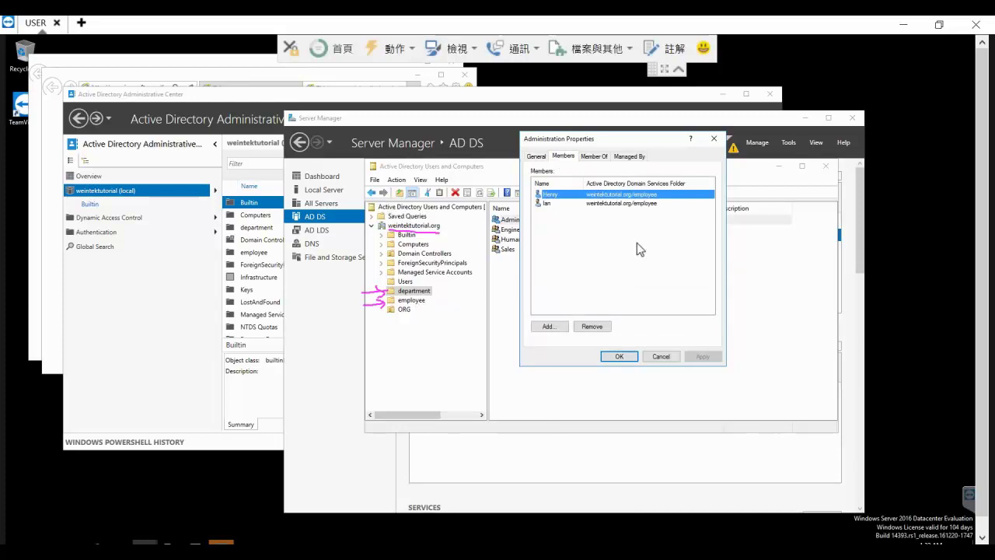
drag(561, 144, 571, 153)
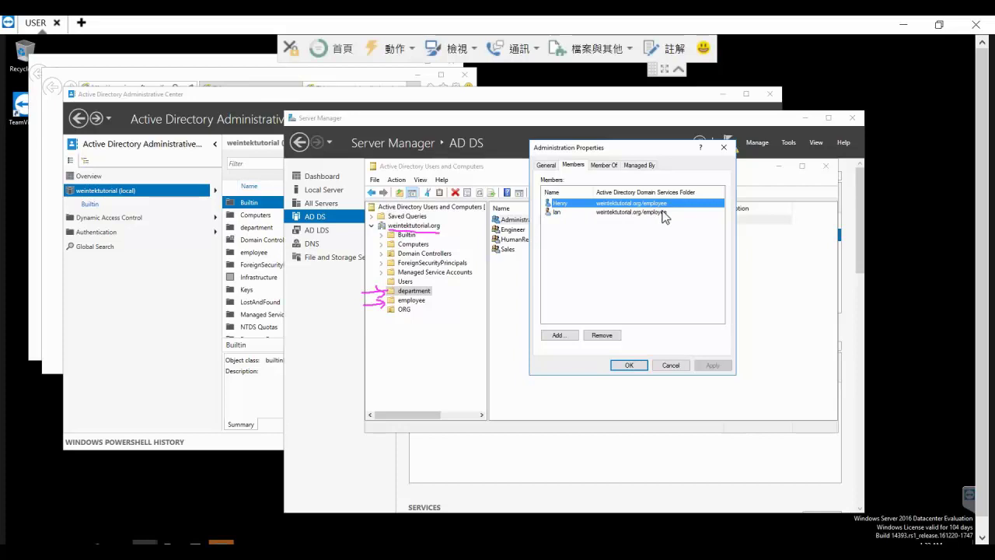
click(670, 365)
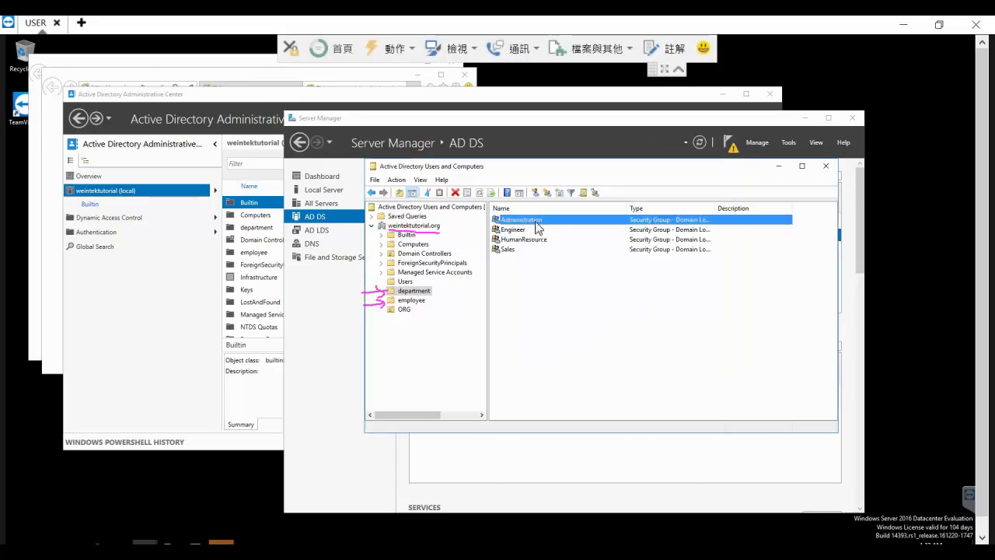
List the employee folder's users, then return to EasyBuilder Pro's LDAP settings and start group import.
click(411, 300)
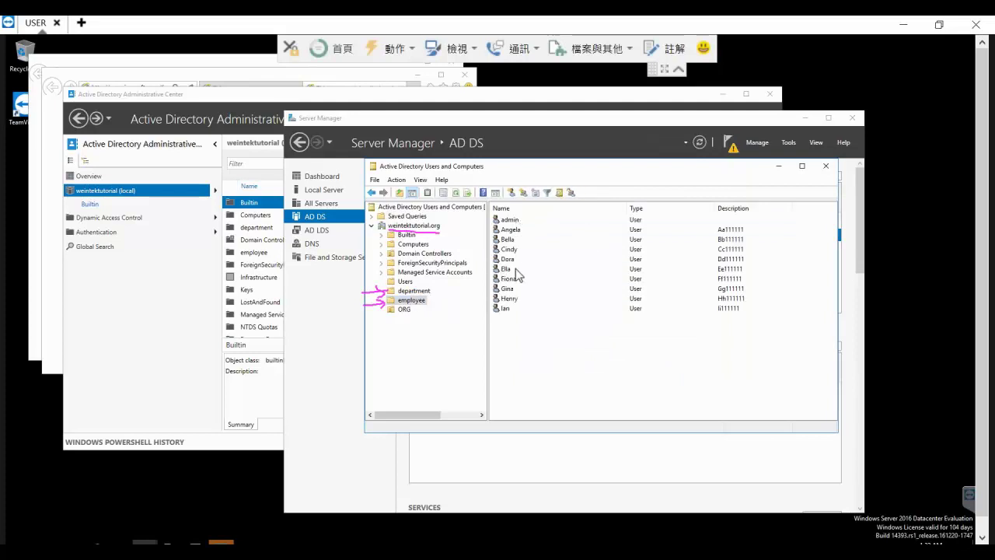
click(506, 309)
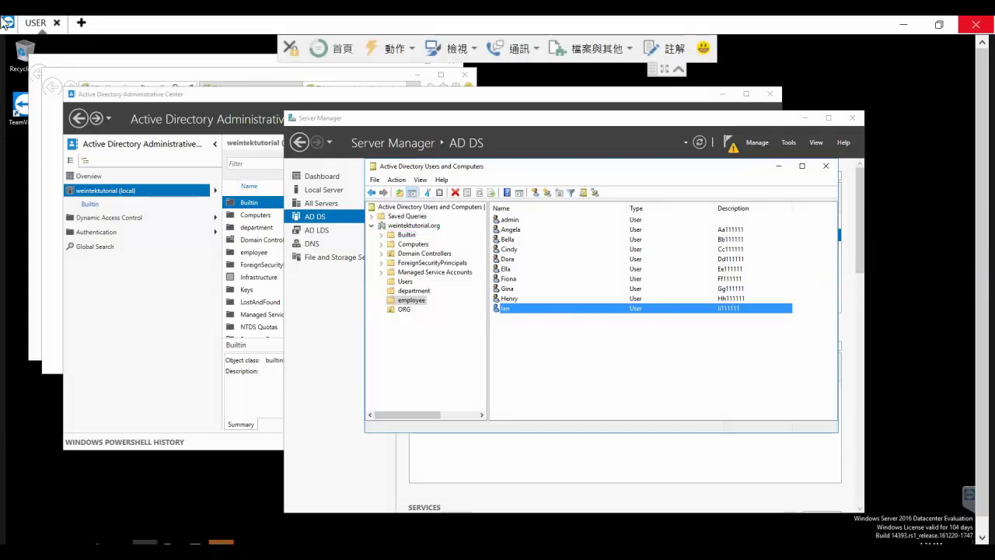
mouse_move(444, 538)
click(347, 515)
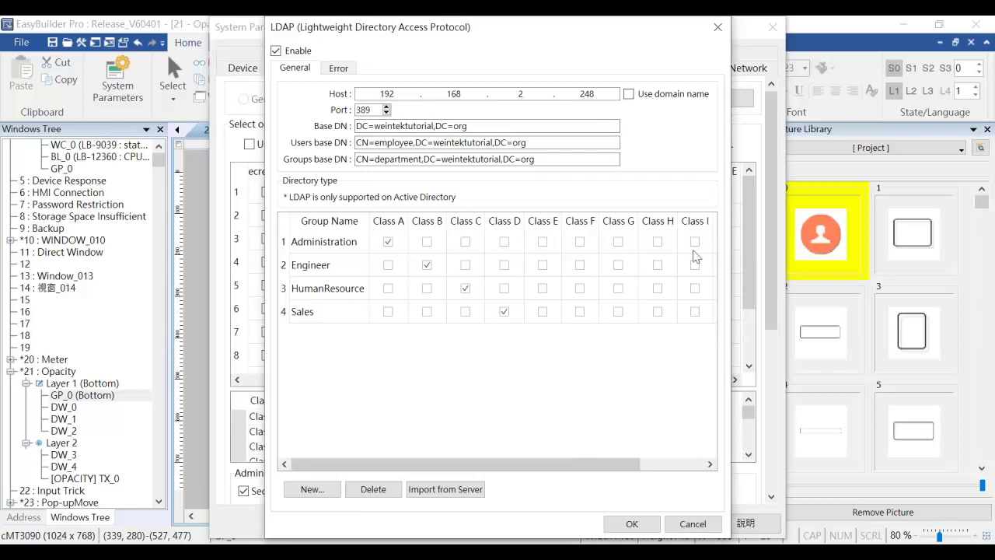
click(452, 494)
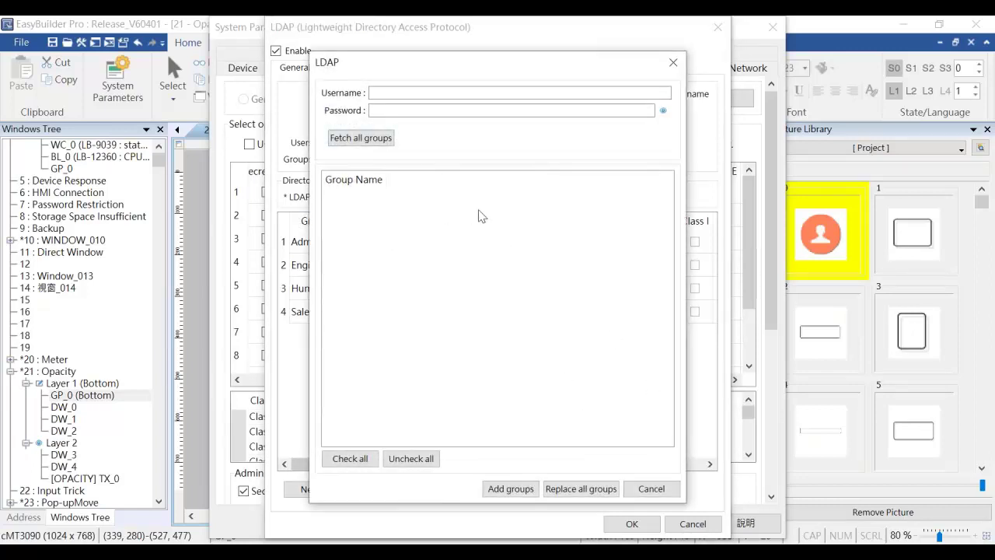
Sign in as administrator with the server password and fetch all four directory groups.
drag(424, 59, 681, 58)
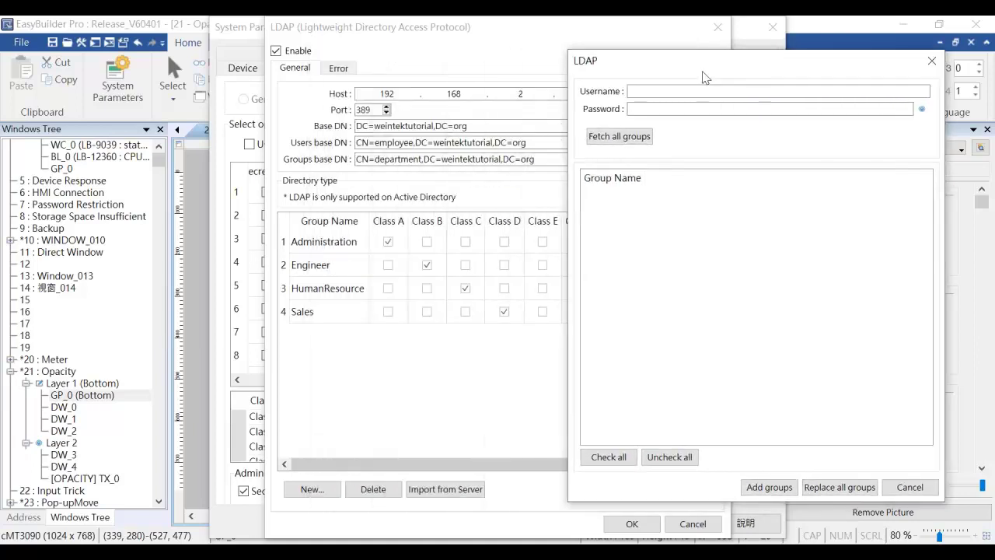
click(704, 91)
text(ad)
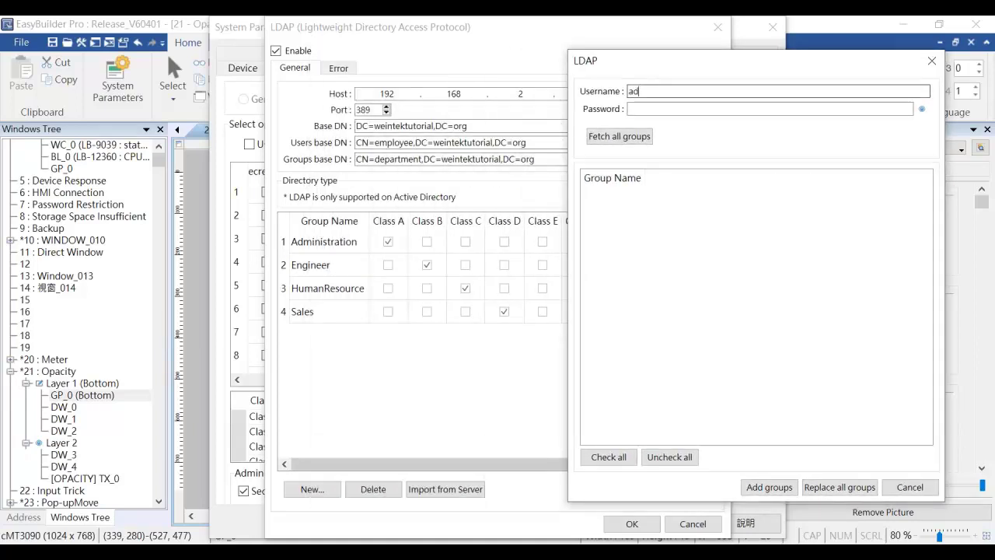
text(ministrator)
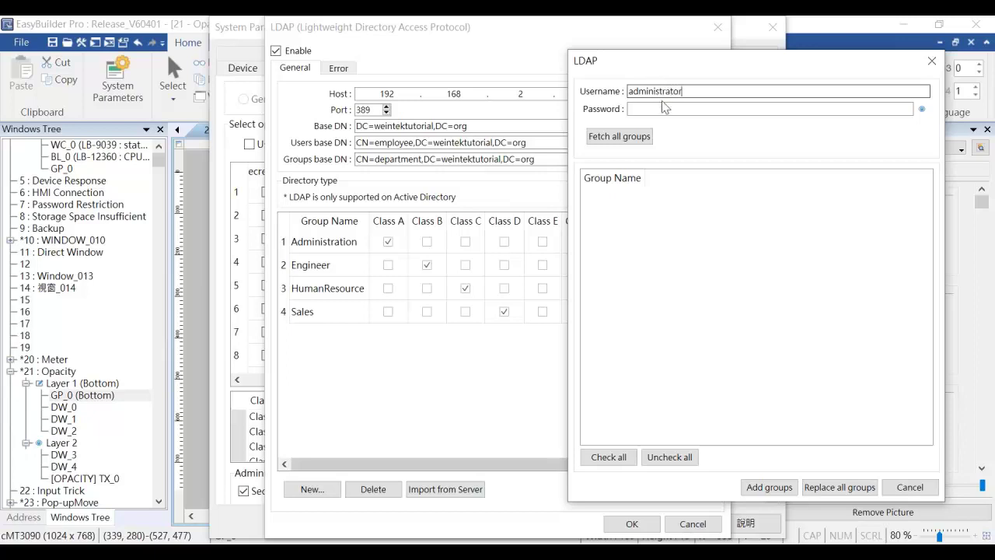
key(Tab)
text(12345678)
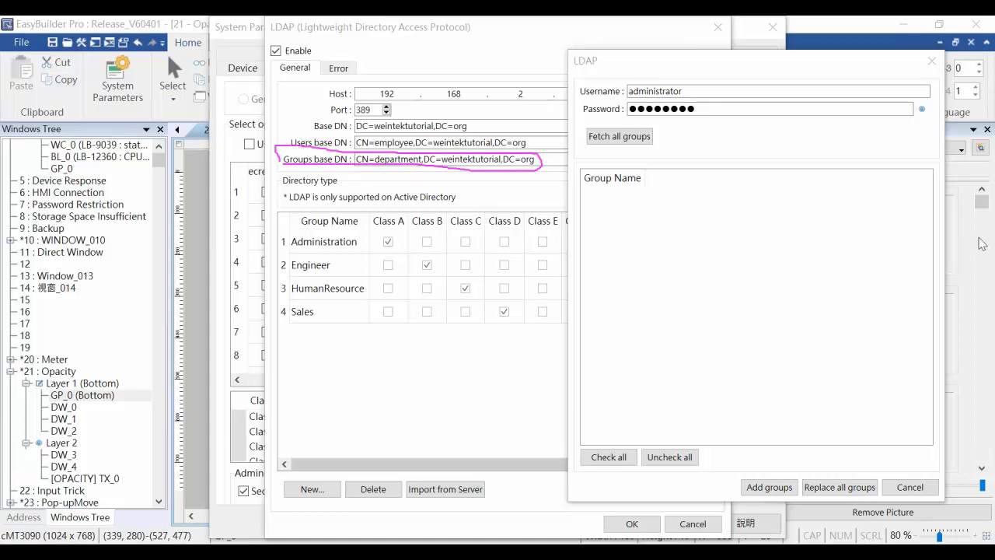
click(620, 137)
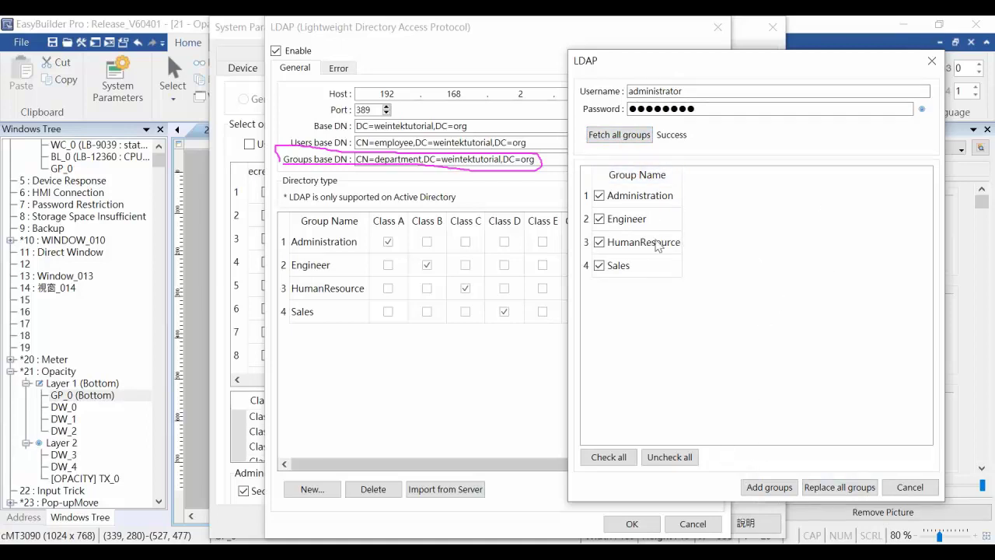
Replace all existing groups with the fetched ones, confirm, and close the LDAP settings with OK.
click(830, 488)
click(767, 317)
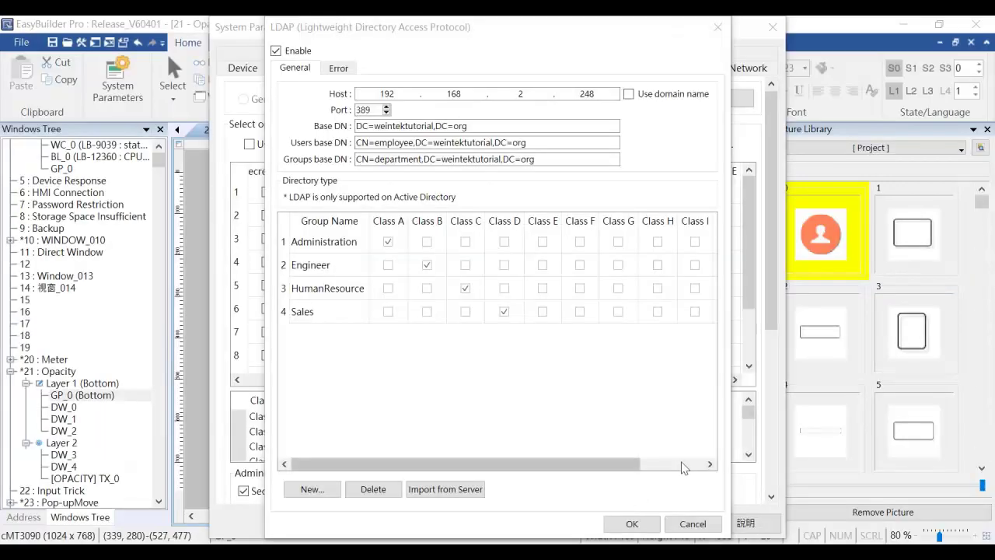
click(649, 523)
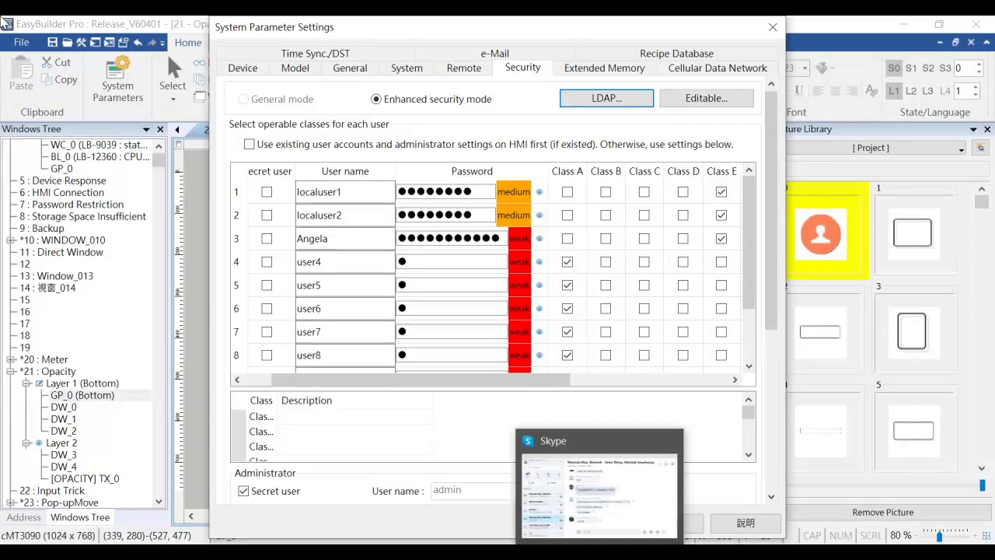
Confirm and close System Parameter Settings to return to the 21 Opacity window.
mouse_move(443, 556)
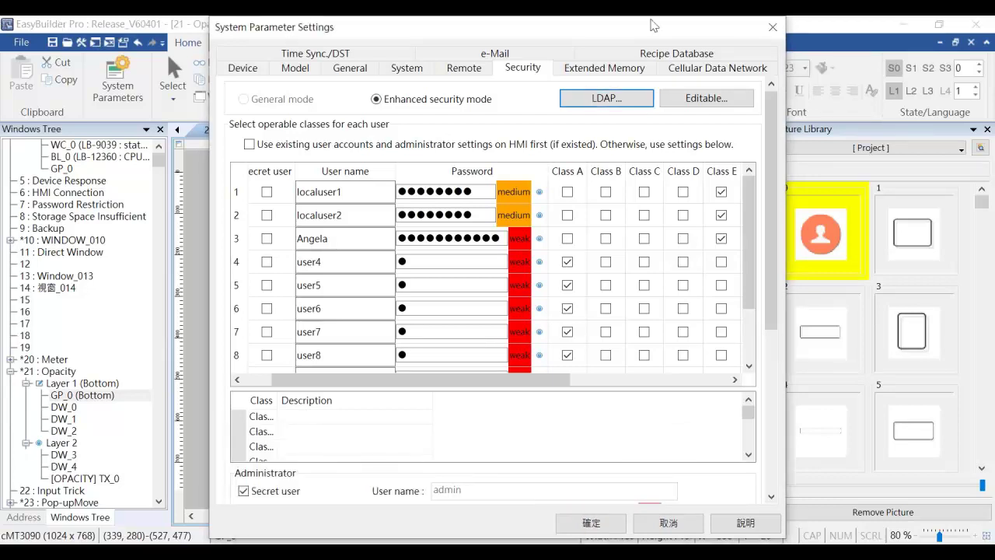
click(777, 27)
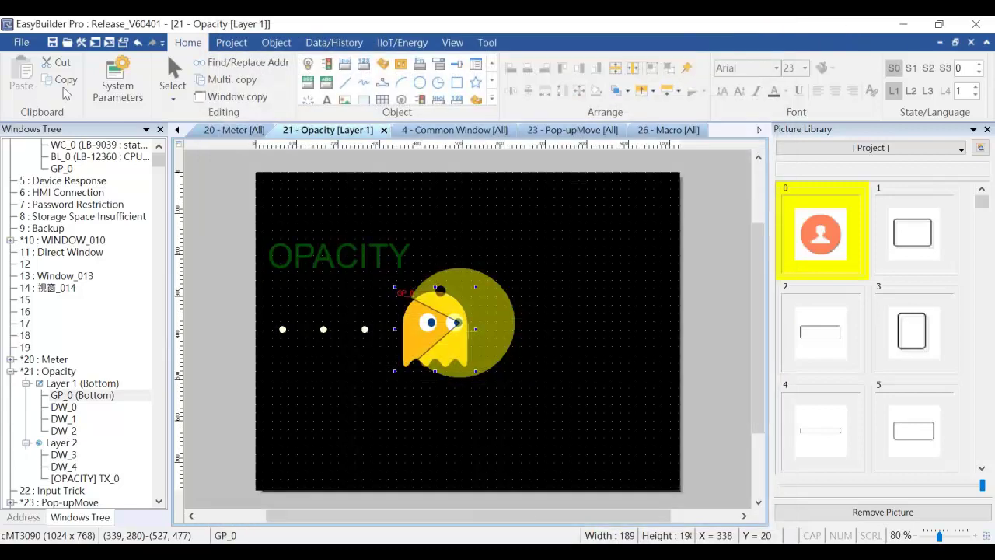
Compile and start online simulation, allowing cMT Viewer and dserver through the firewall.
click(109, 43)
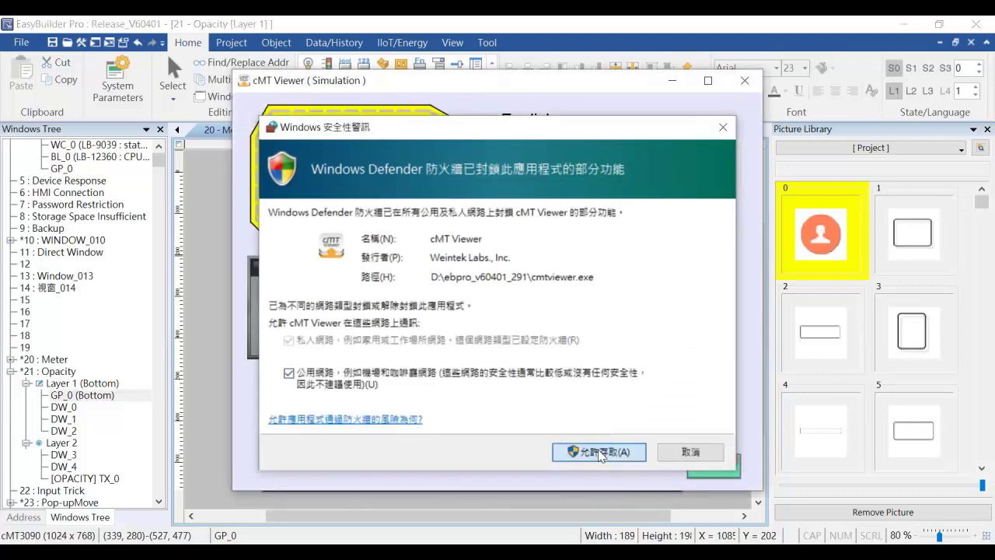
click(596, 453)
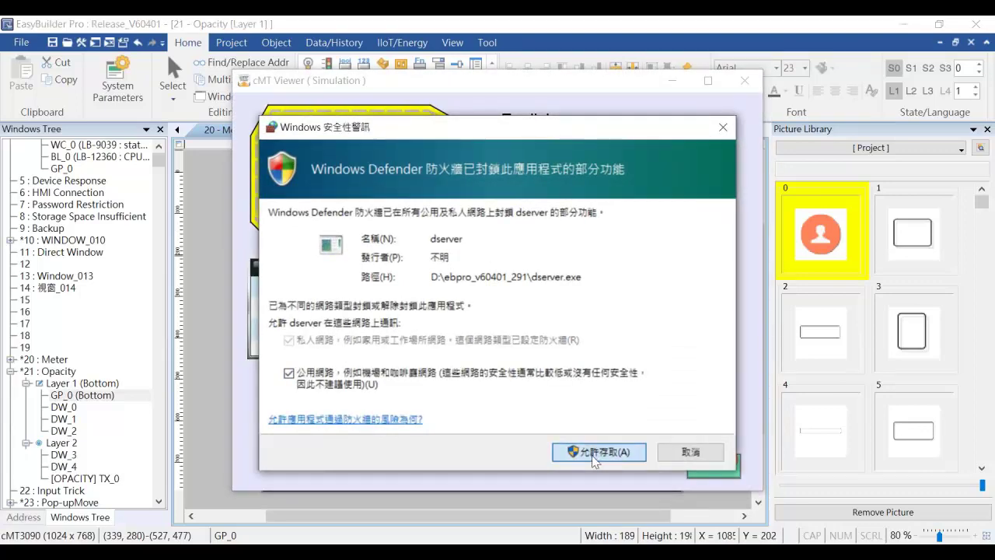
click(593, 450)
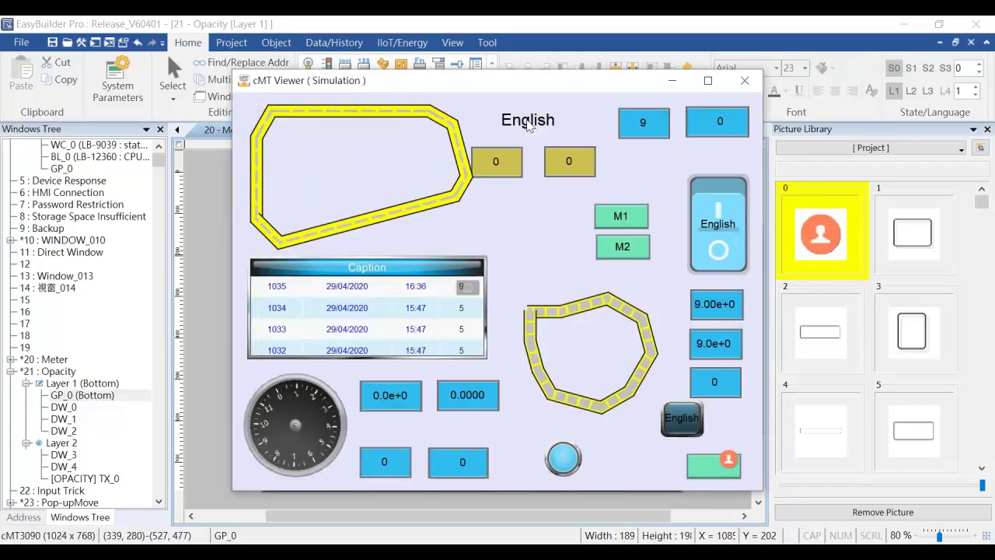
drag(481, 87, 171, 79)
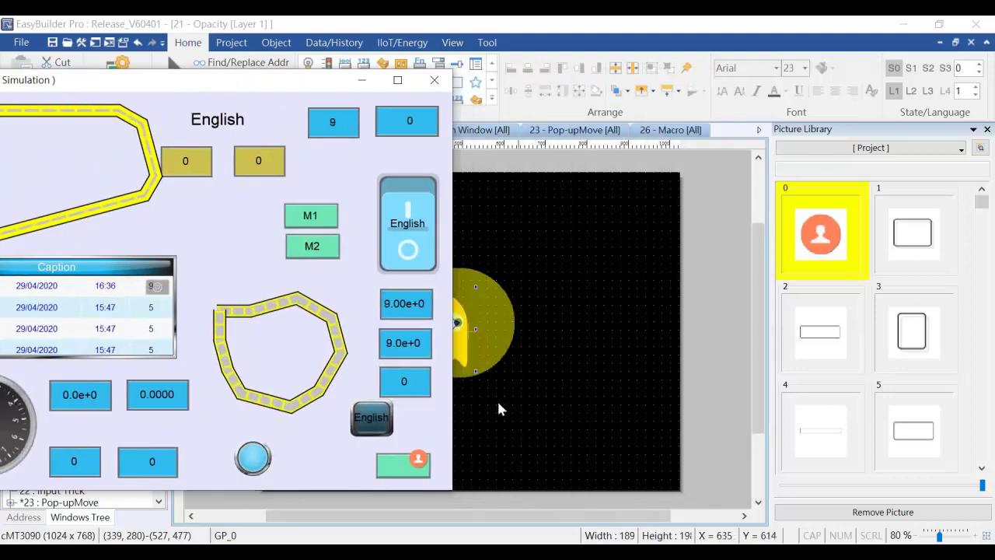
drag(303, 75, 429, 58)
Open the Diagnoser beside the simulation and switch it to Window 24: LDAP.
right_click(362, 217)
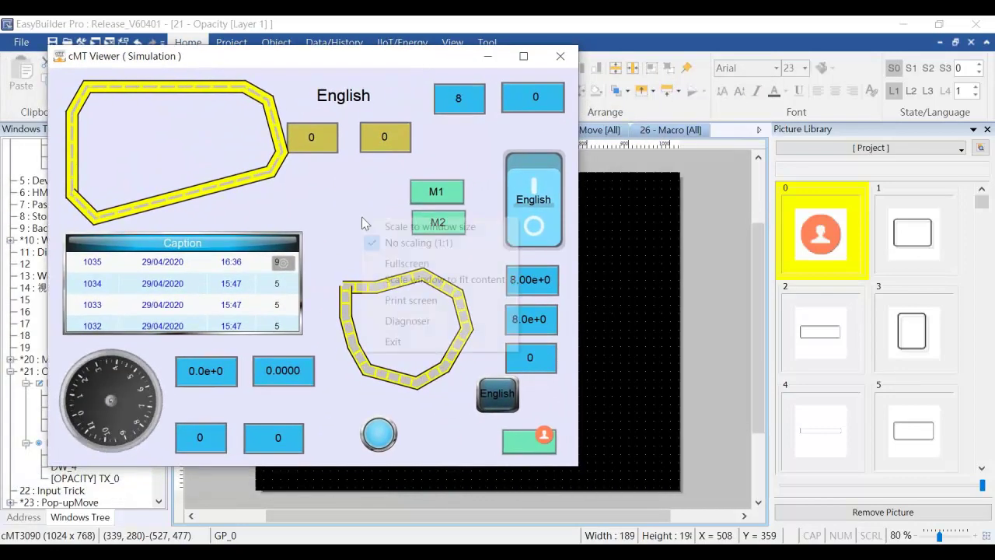
click(445, 329)
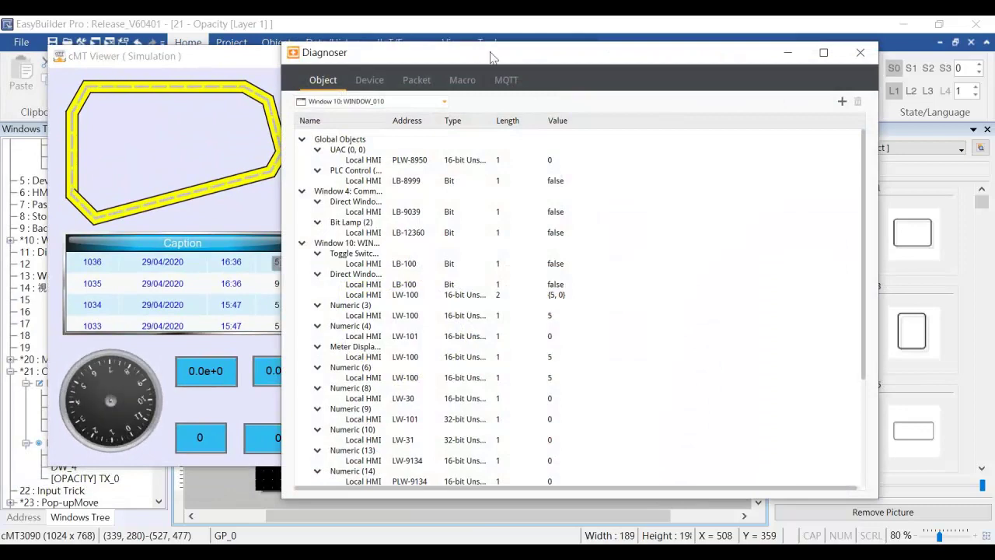
drag(517, 42, 722, 56)
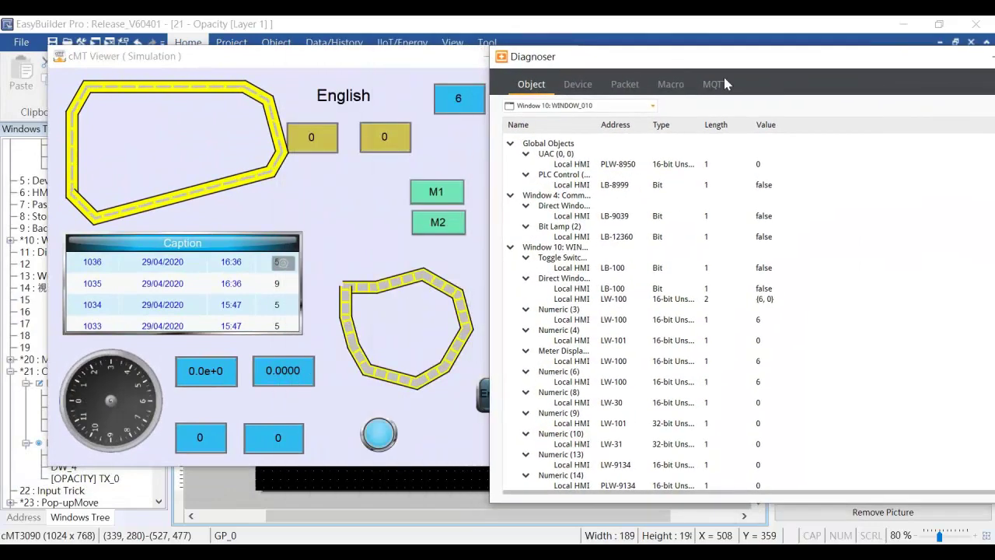
click(595, 106)
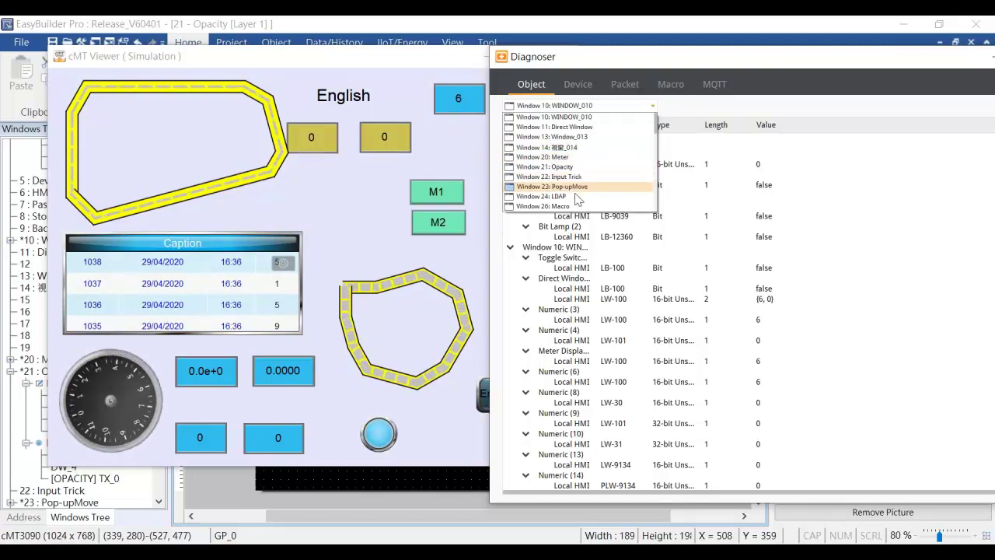
click(554, 195)
drag(590, 59, 694, 48)
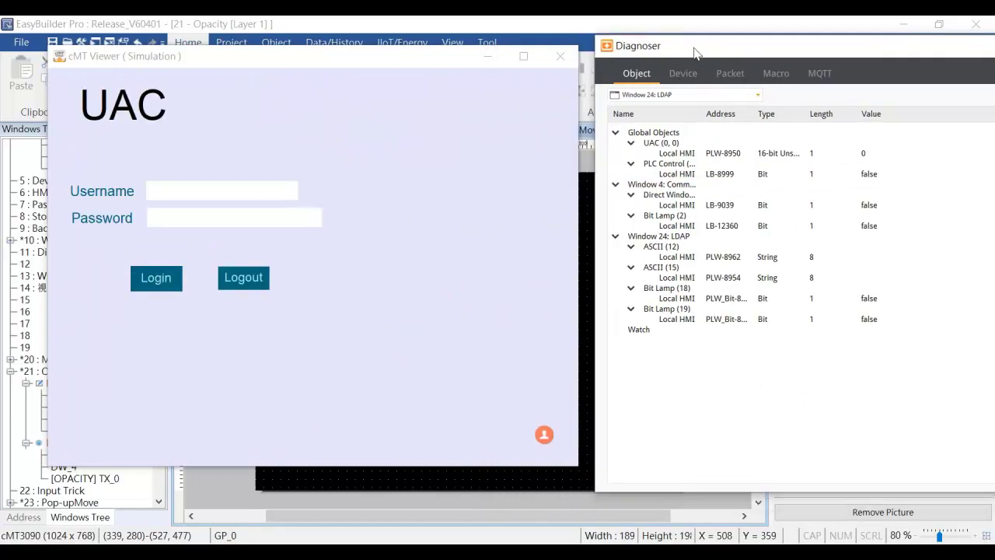
Log in as the first directory user with their password, getting the Admin (A) role, then log out.
drag(315, 66, 335, 68)
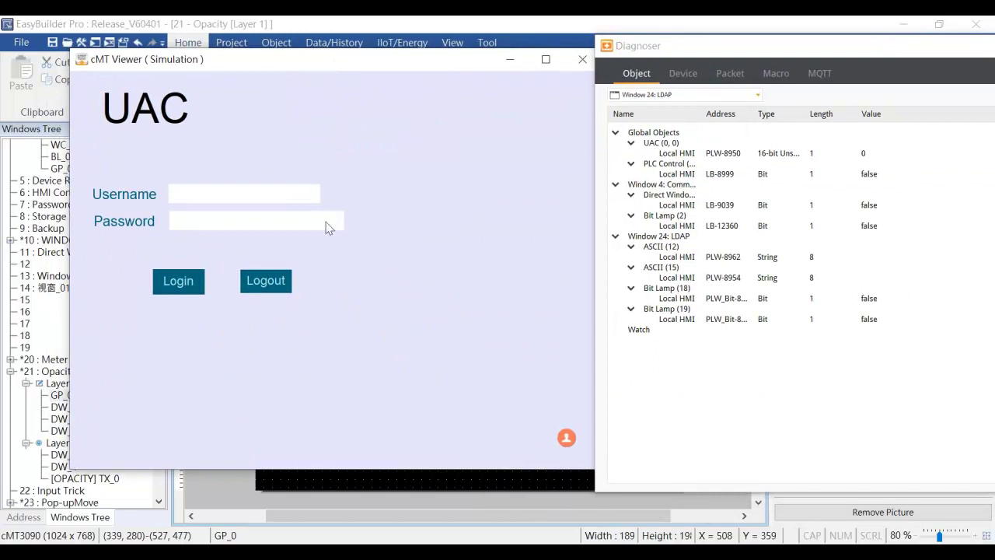
click(272, 196)
text(H)
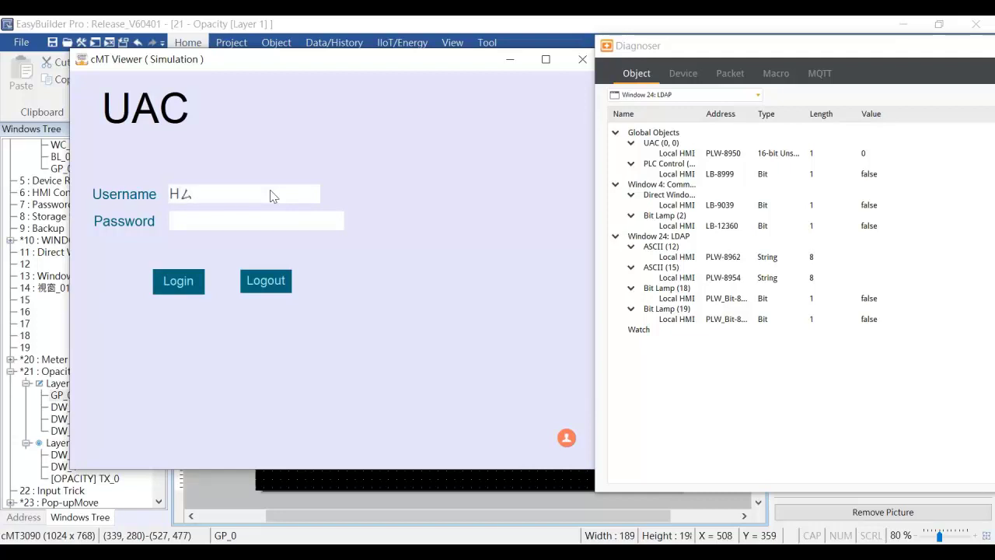
text(enry)
key(Return)
text(Hh)
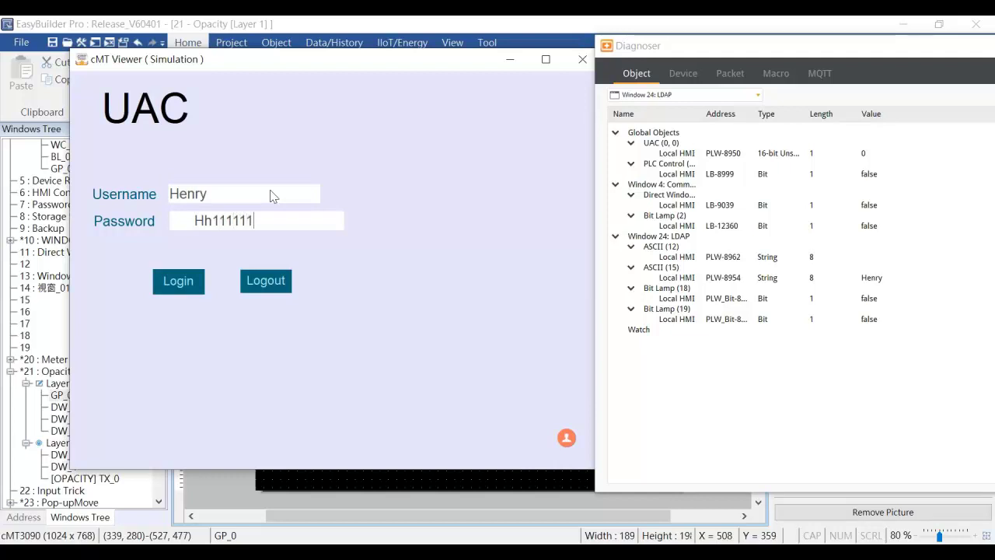
text(111111)
key(Return)
click(195, 283)
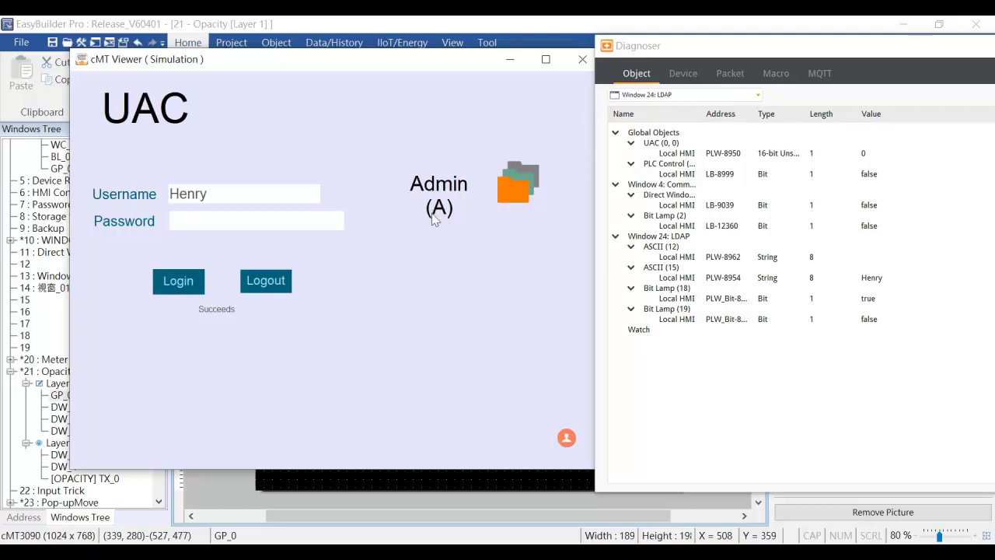
click(266, 280)
Log in as the second directory user to show the Engineer (B) role, then log out.
click(239, 204)
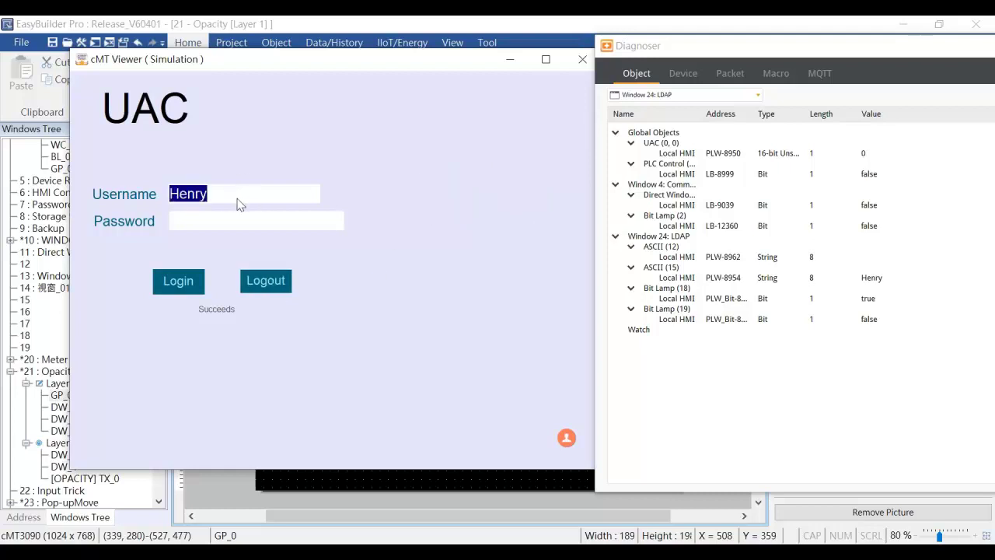
text(F)
key(BackSpace)
text(Gina)
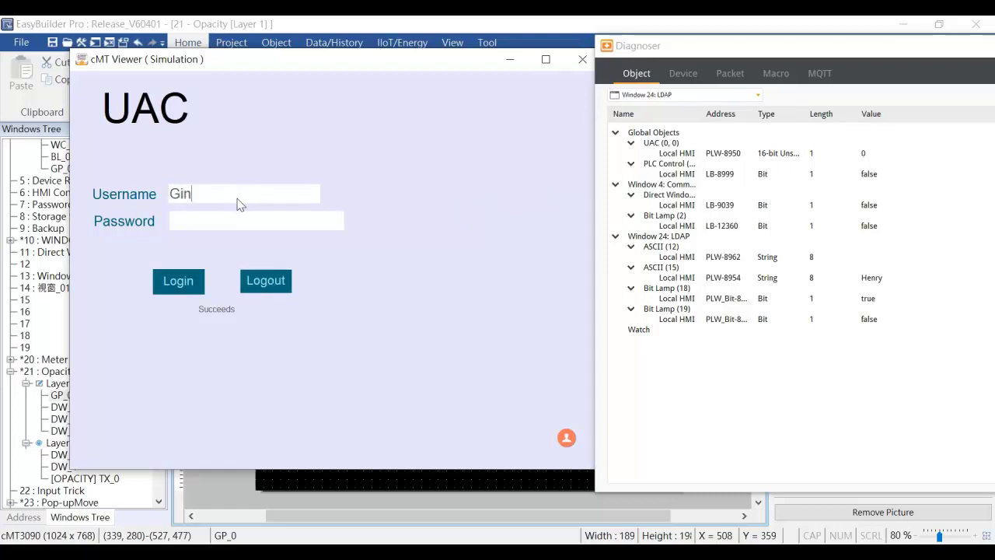
key(Tab)
text(Gg111111)
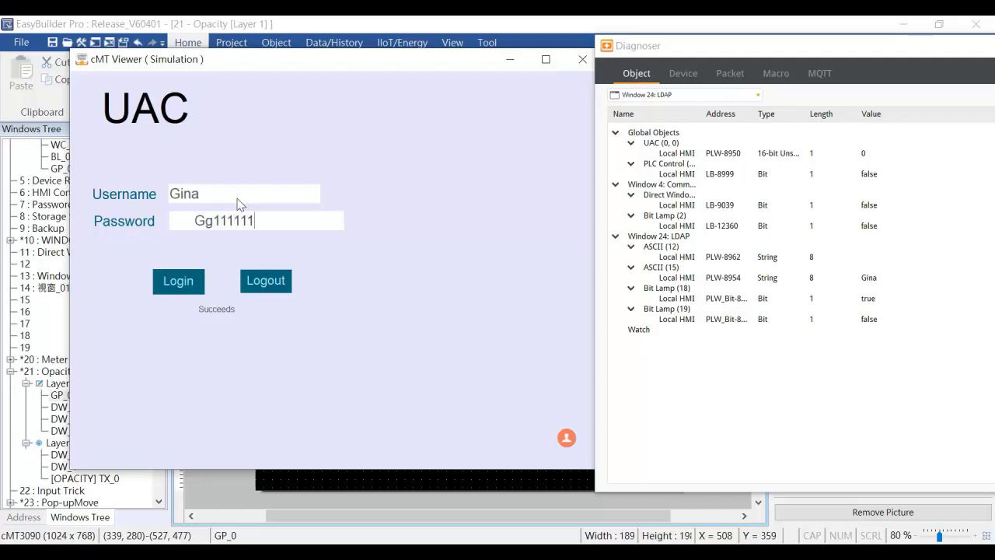
key(Return)
click(176, 278)
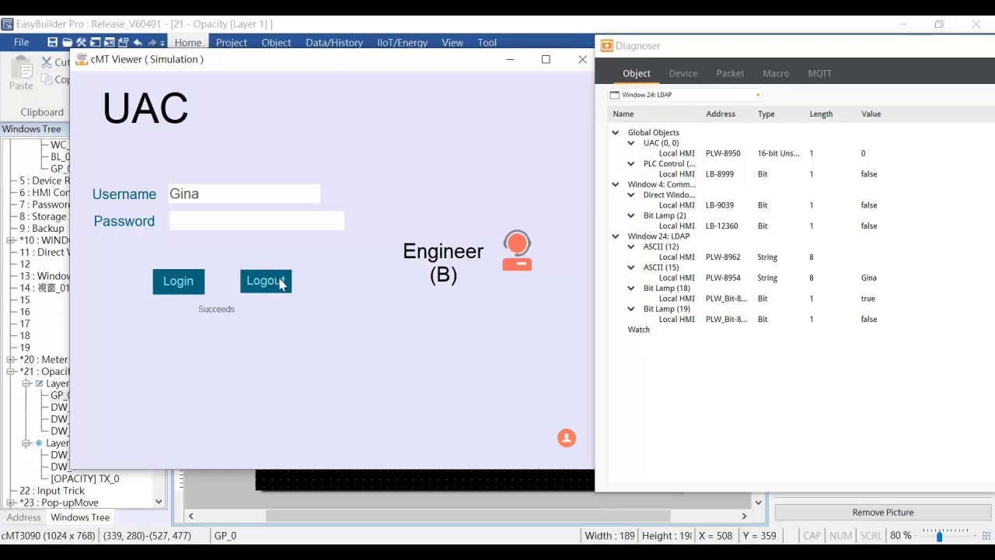
click(274, 286)
click(210, 197)
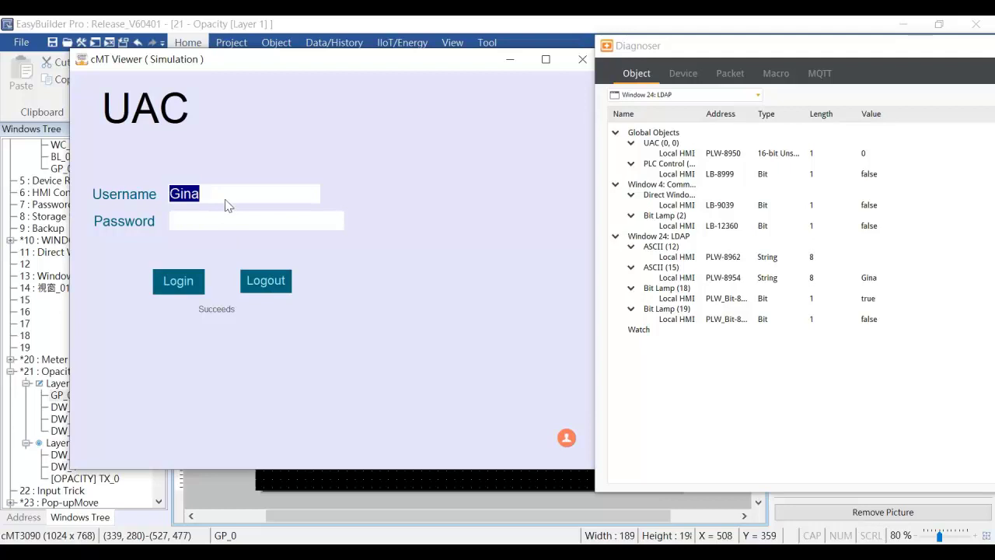
Enter the third directory user's username in cMT Viewer and bring the remote Active Directory session forward.
text(Angela)
key(Return)
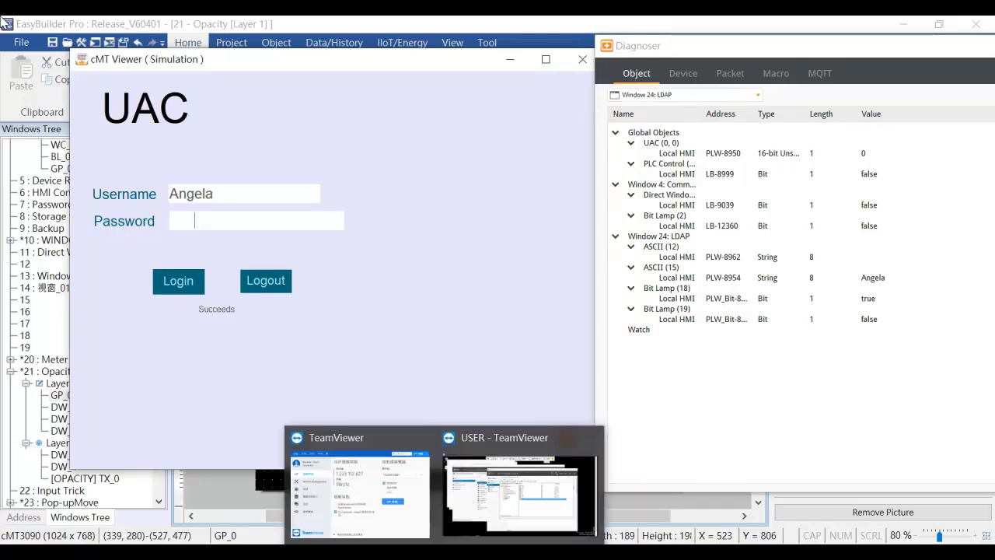
click(463, 516)
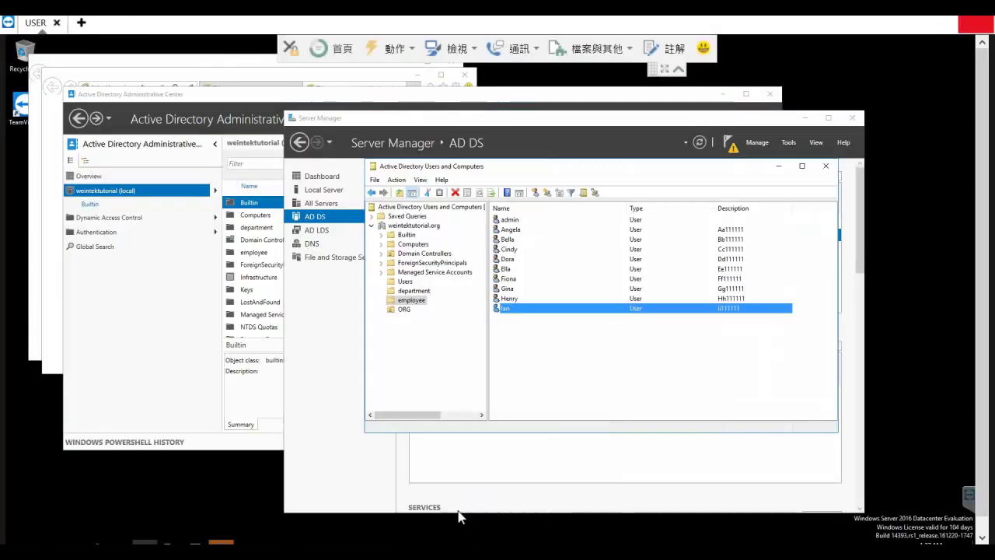
Look up the third user's account in Active Directory Users and Computers, then return to cMT Viewer.
click(516, 229)
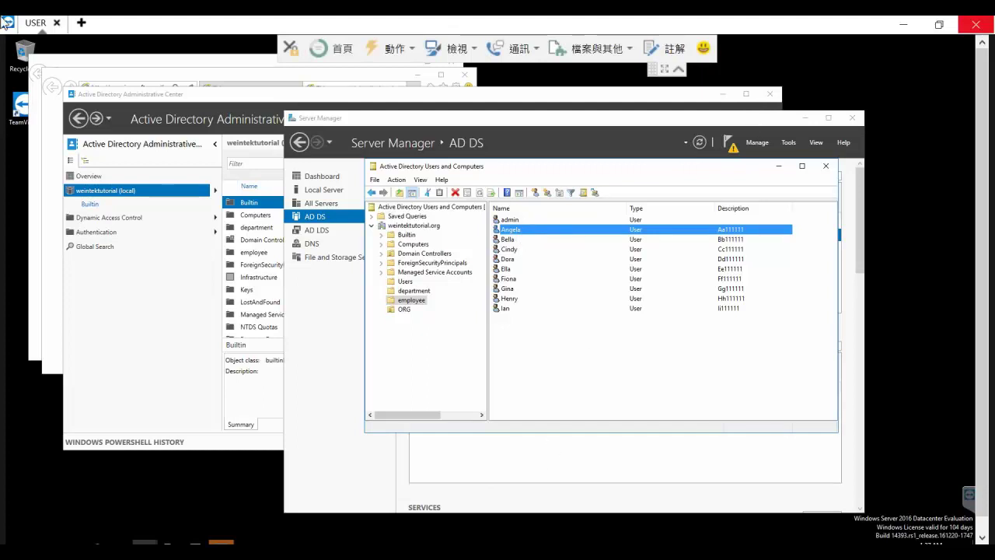
click(409, 552)
click(321, 498)
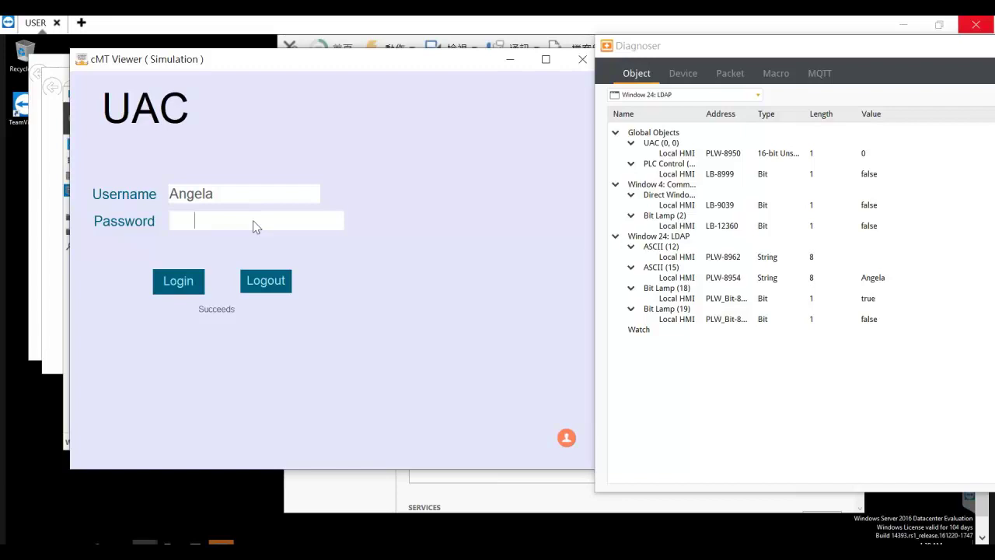
Try logging in with the user's directory password, get a Password error, and log out.
text(Aa111111)
key(Return)
click(177, 283)
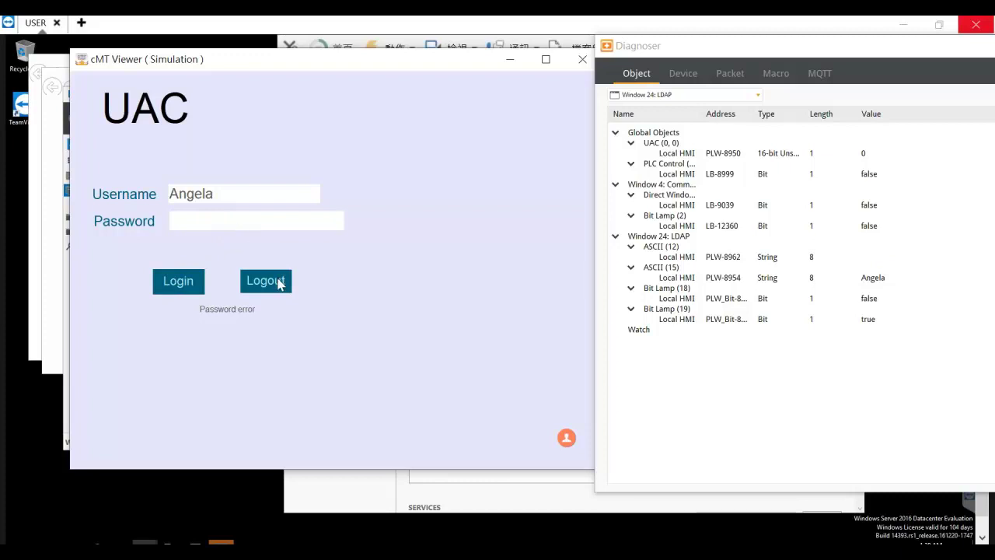
click(279, 283)
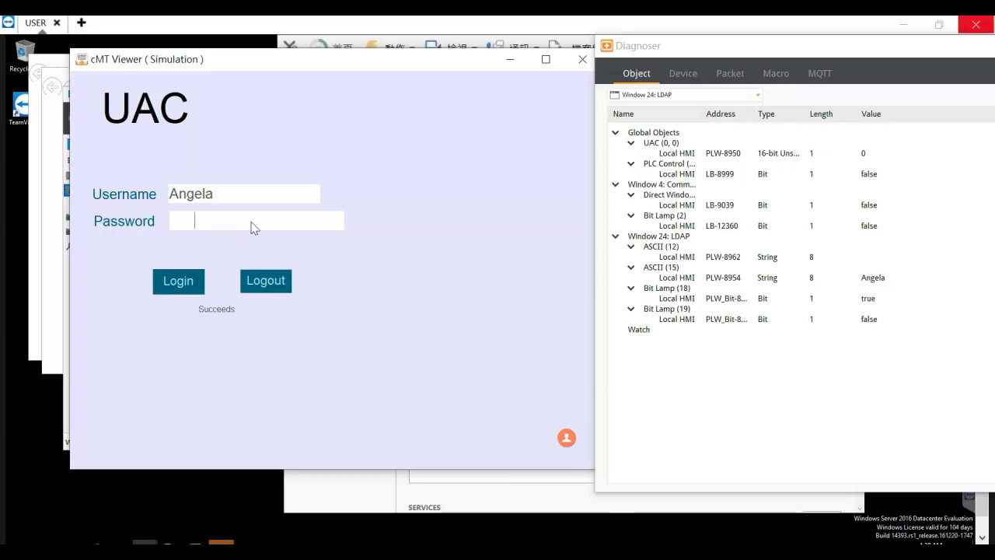
Log in with the user's local password as Local User (E), then log out.
text(localangela)
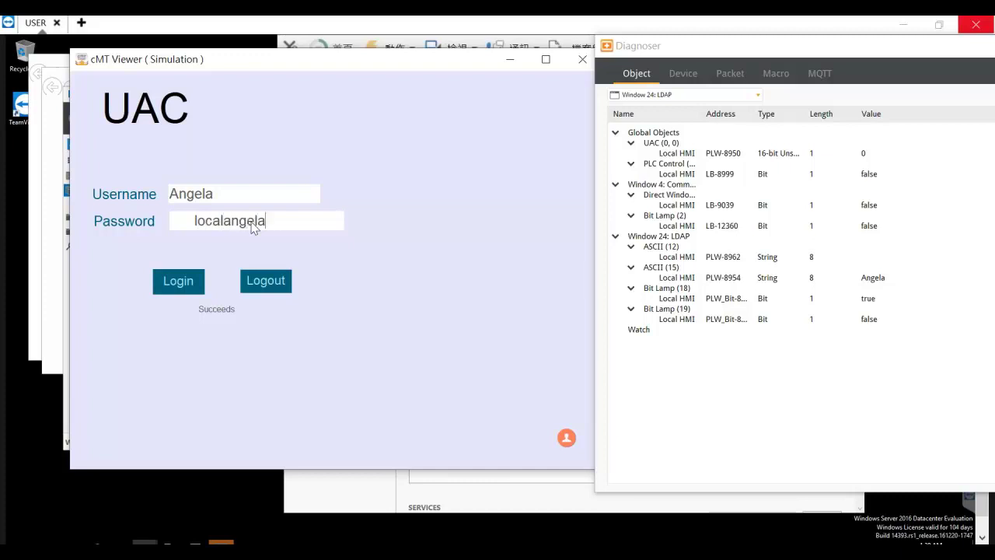
key(Return)
click(184, 289)
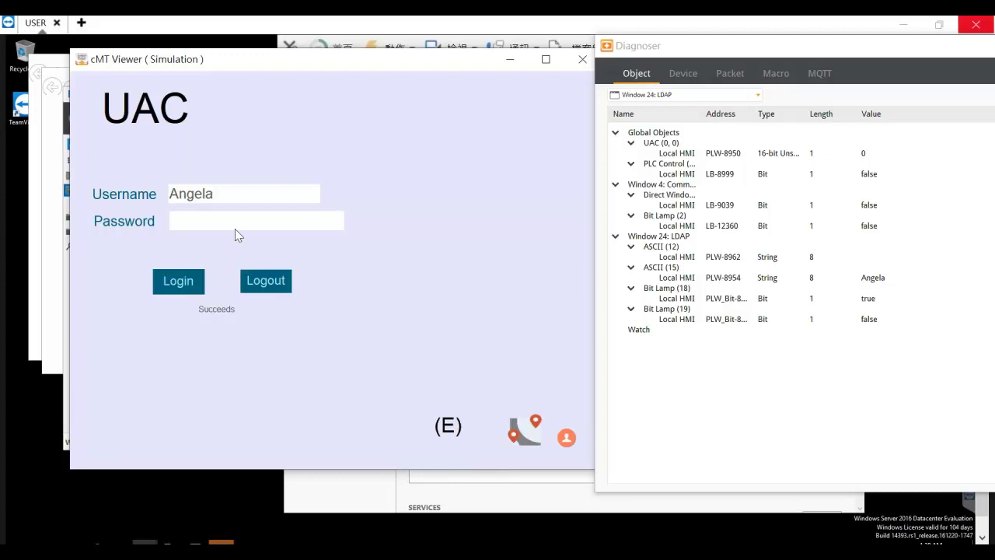
click(265, 277)
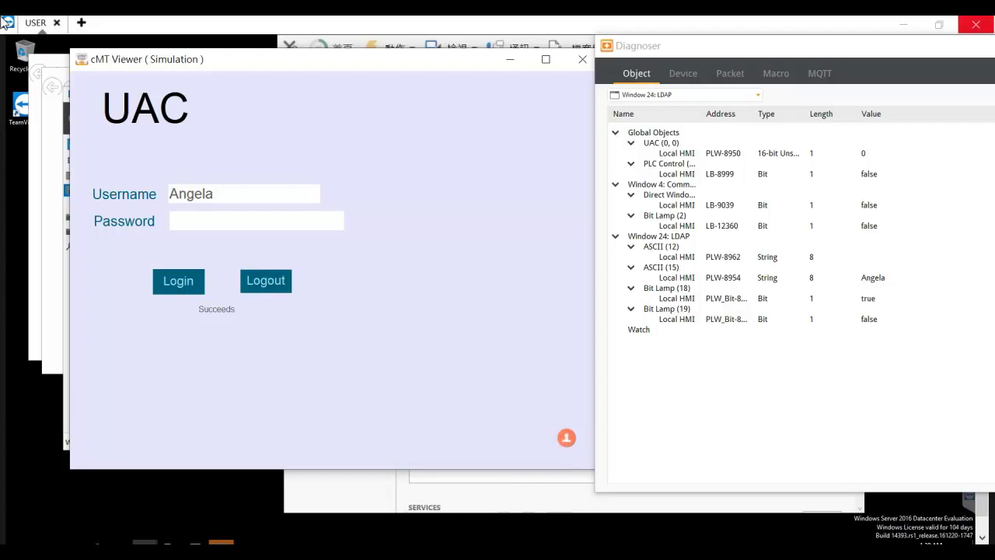
Resume the PowerPoint slideshow and advance to the Pop-Up Window slide.
mouse_move(371, 550)
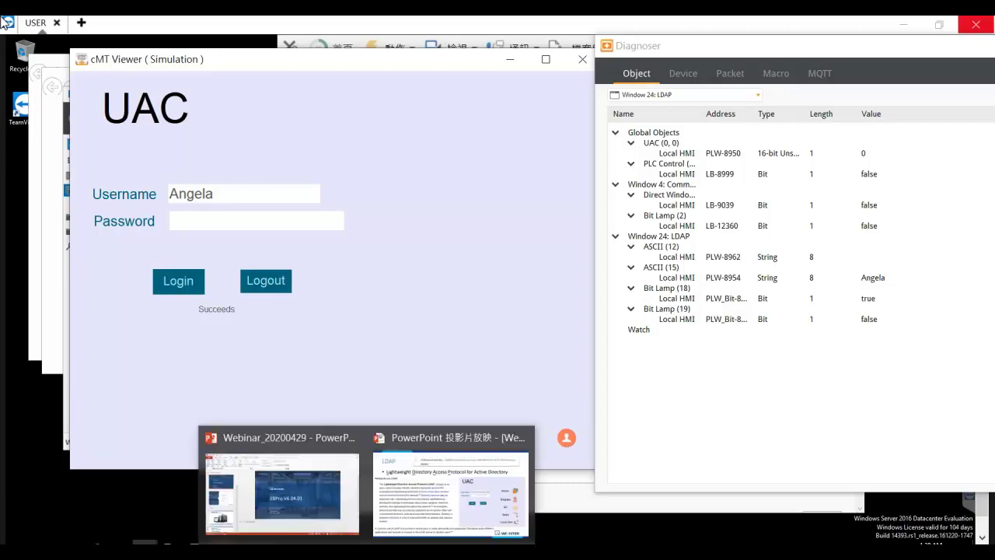
click(403, 512)
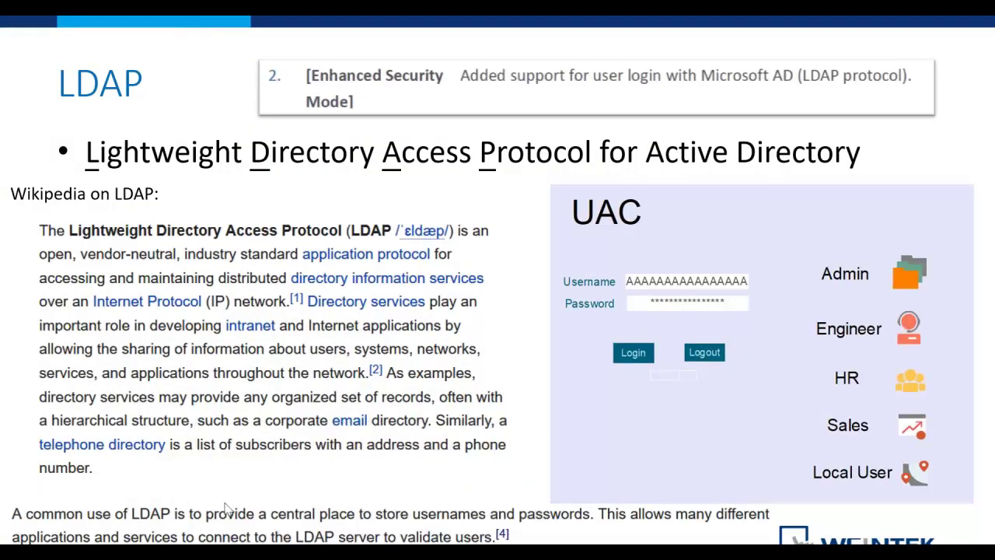
key(Right)
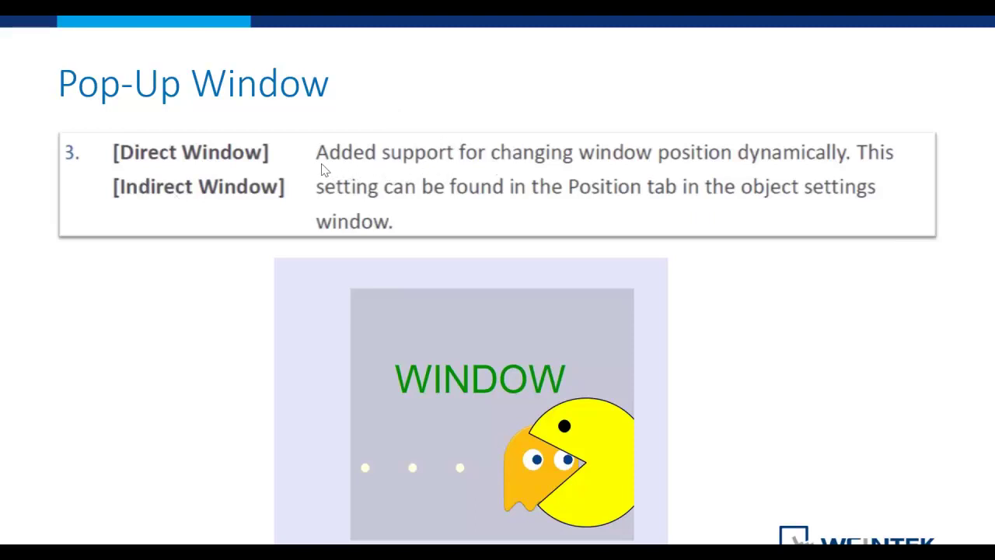
Underline the dynamic window position sentence in red ink and switch to EasyBuilder Pro.
drag(320, 165, 867, 177)
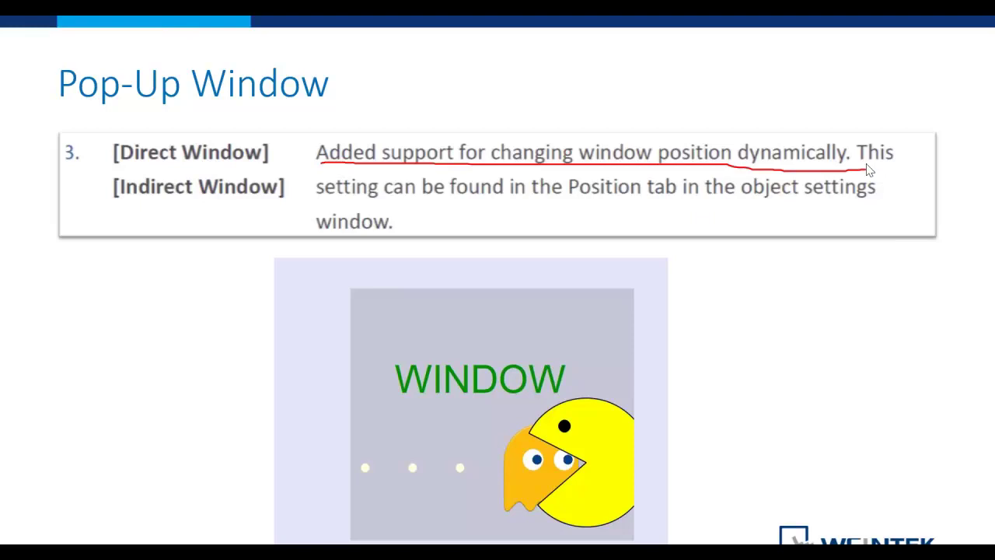
key(alt+Tab)
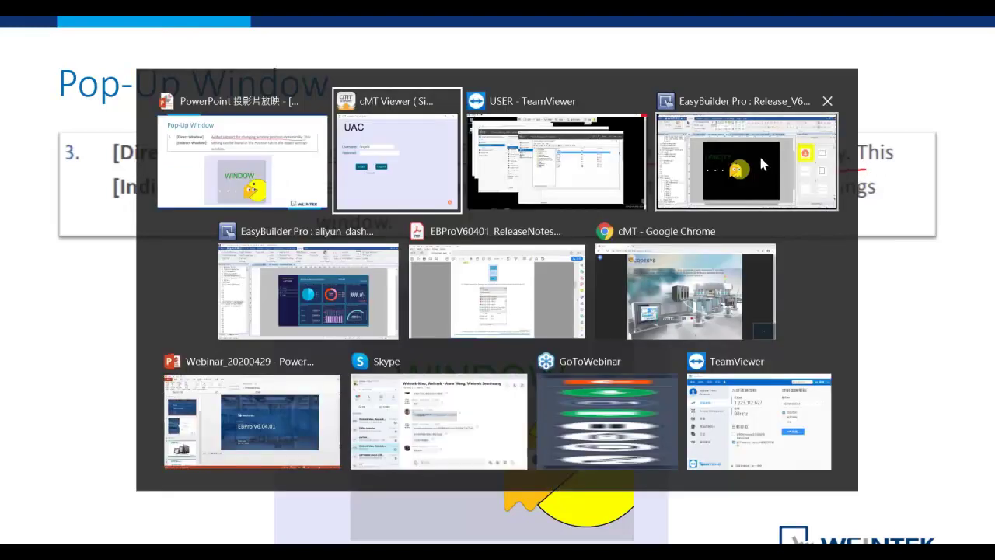
key(Escape)
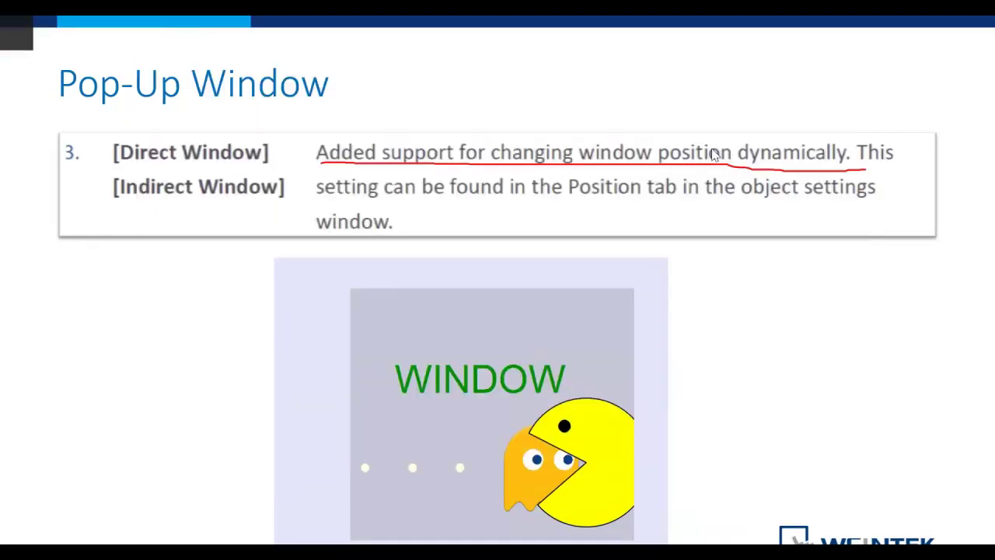
key(alt+Tab)
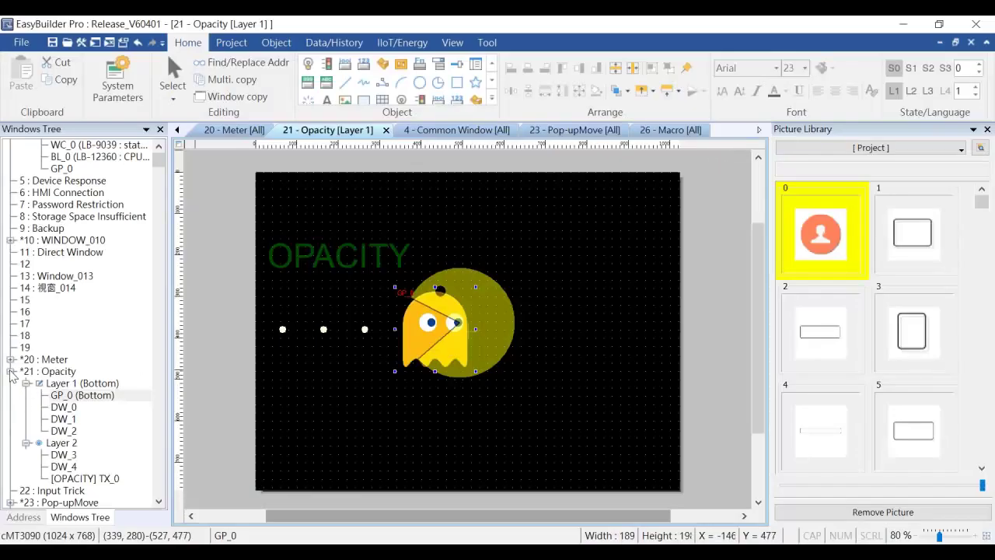
Open window 23 Pop-upMove and bring up the properties of direct window object WC_0.
click(10, 372)
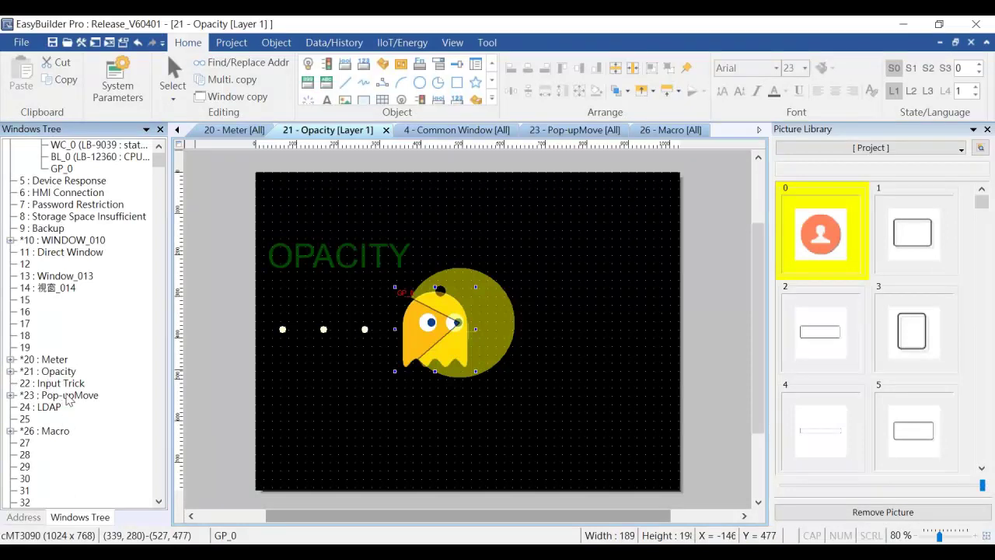
double_click(69, 395)
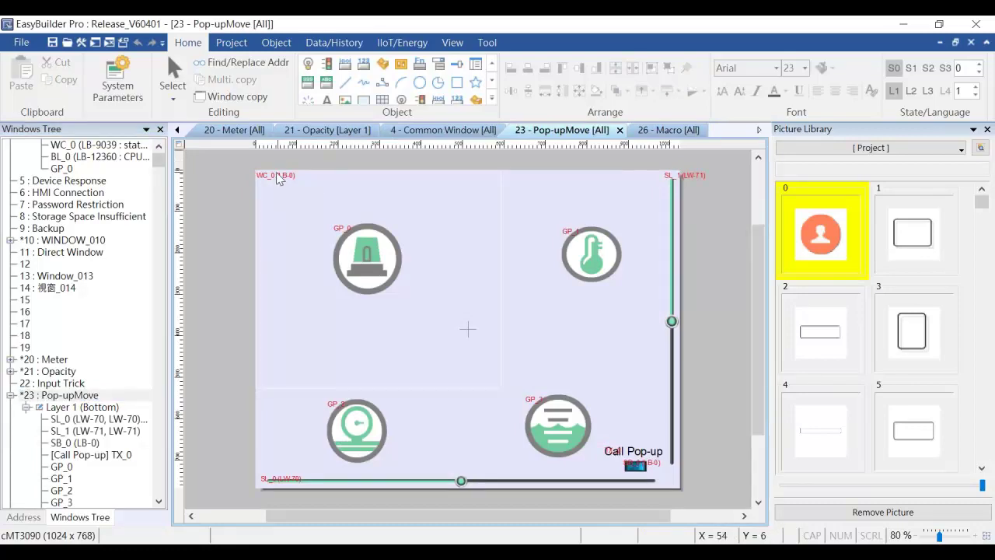
click(278, 176)
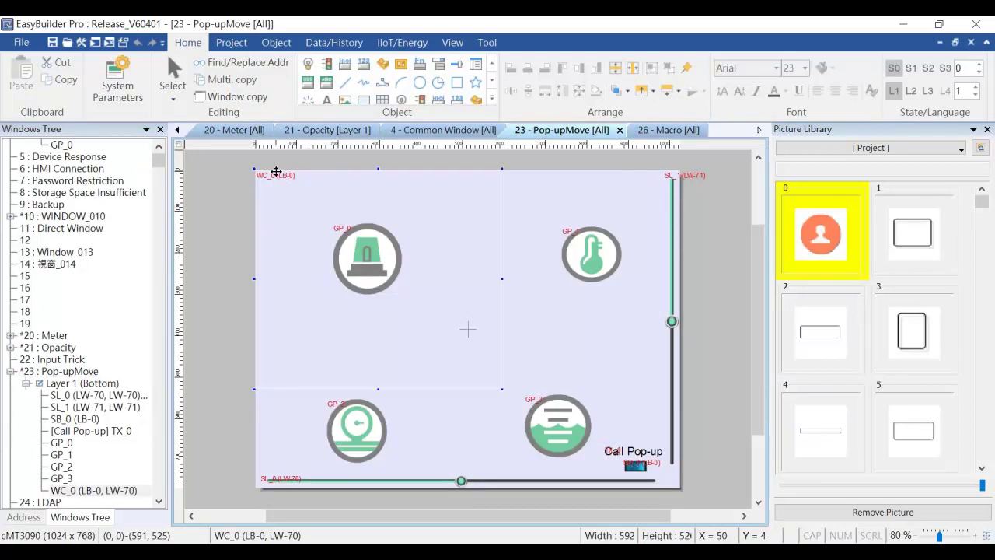
double_click(276, 172)
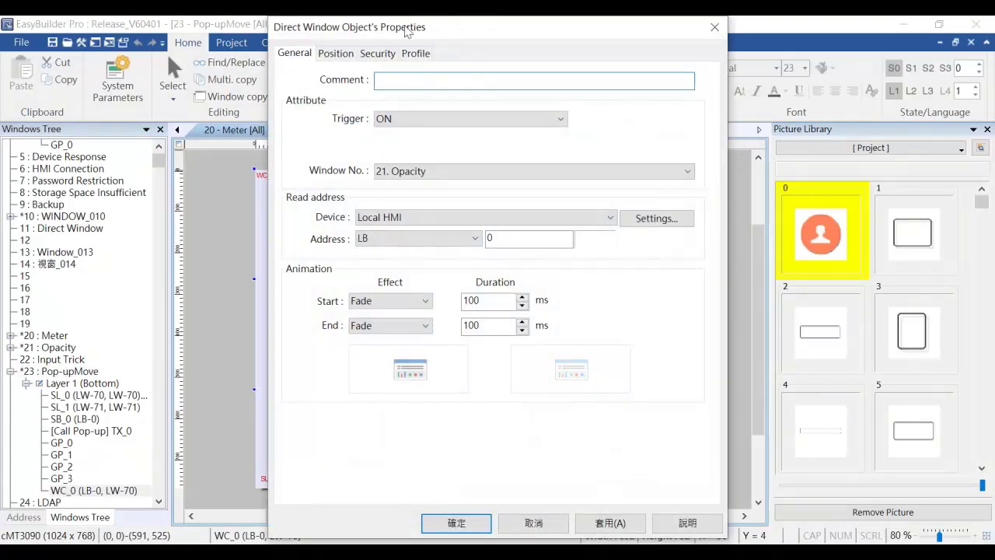
Check WC_0's Position tab shows dynamic position LW-70/LW-71, then close the dialog with OK.
drag(404, 29, 766, 35)
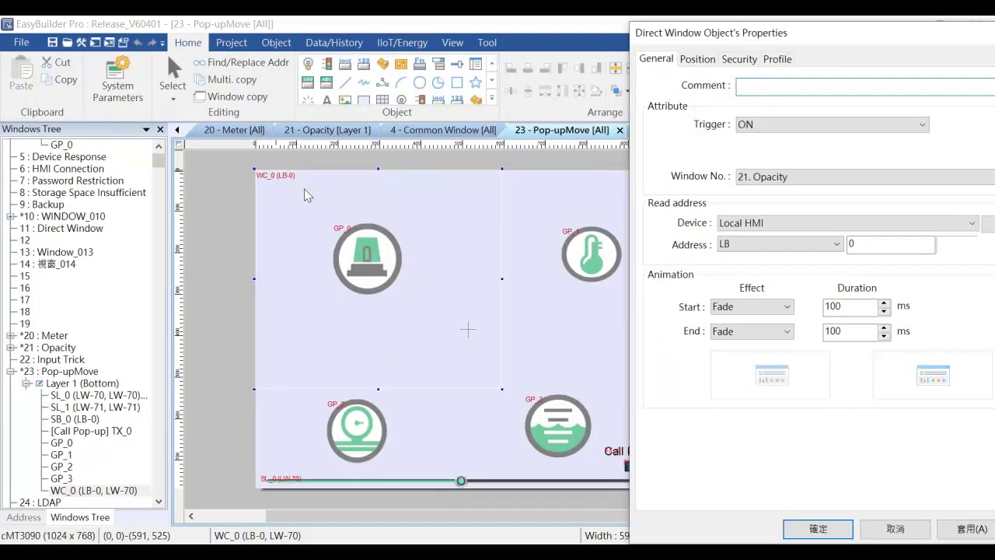
click(697, 59)
drag(751, 34, 562, 33)
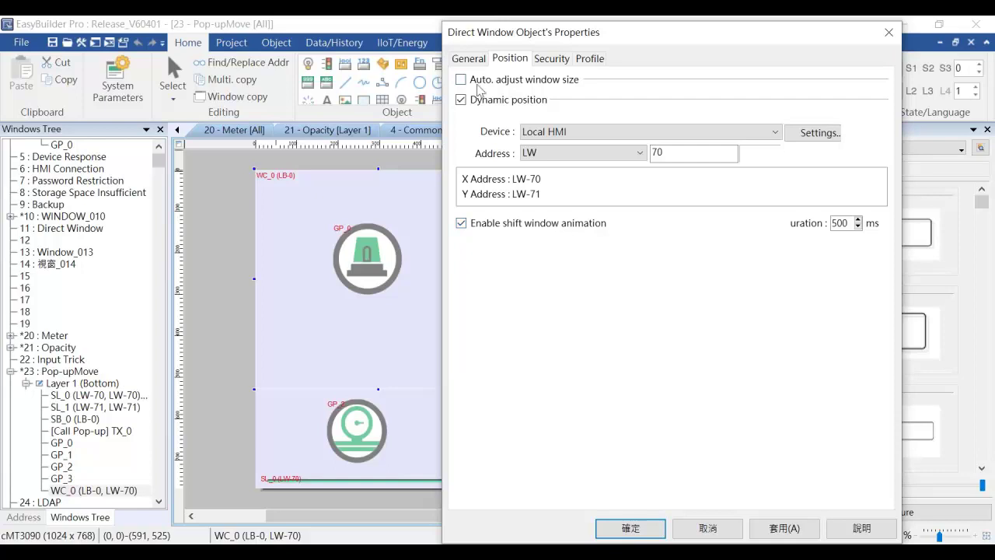
click(469, 59)
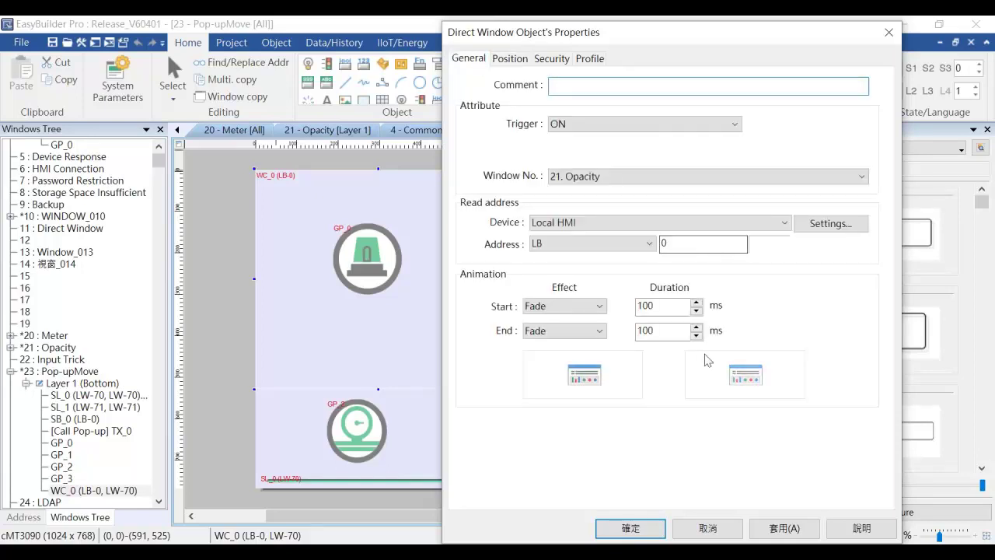
click(629, 528)
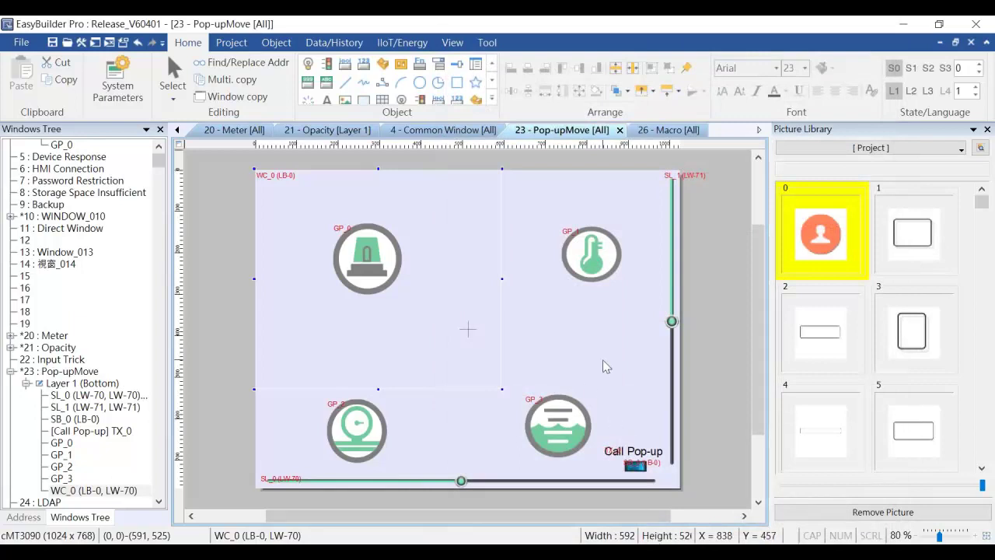
In cMT Viewer, pick Window 23: Pop-upMove in the Diagnoser and call up the Opacity pop-up.
mouse_move(639, 556)
click(637, 490)
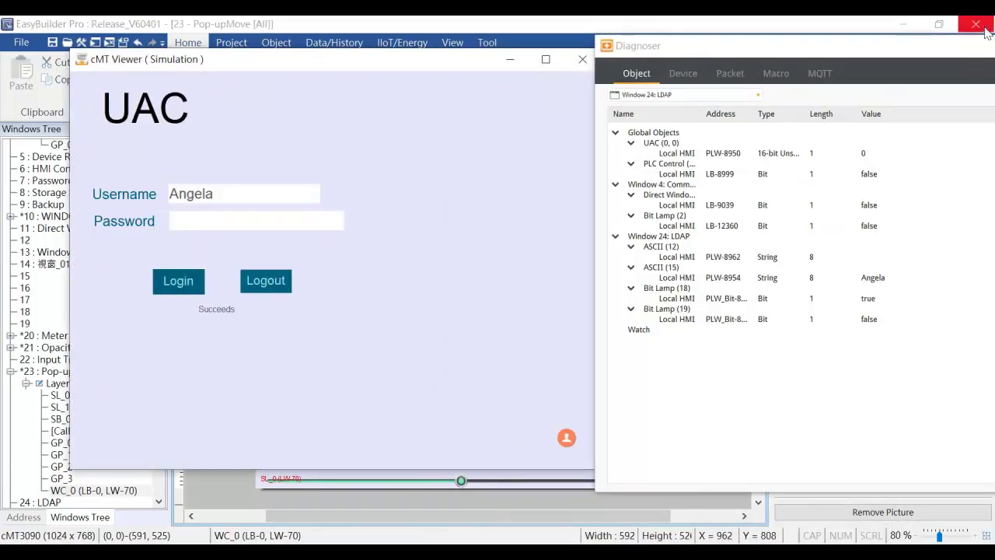
click(749, 96)
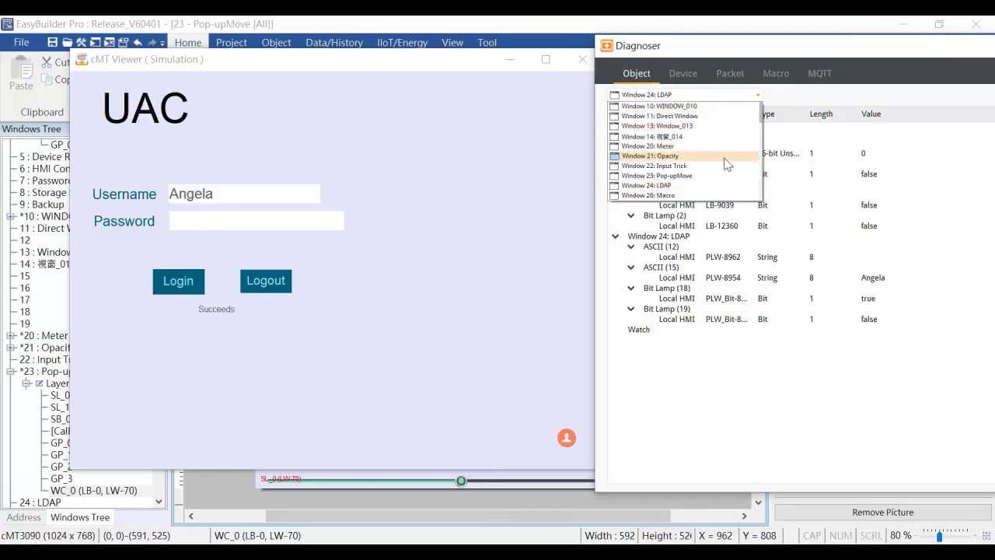
click(728, 181)
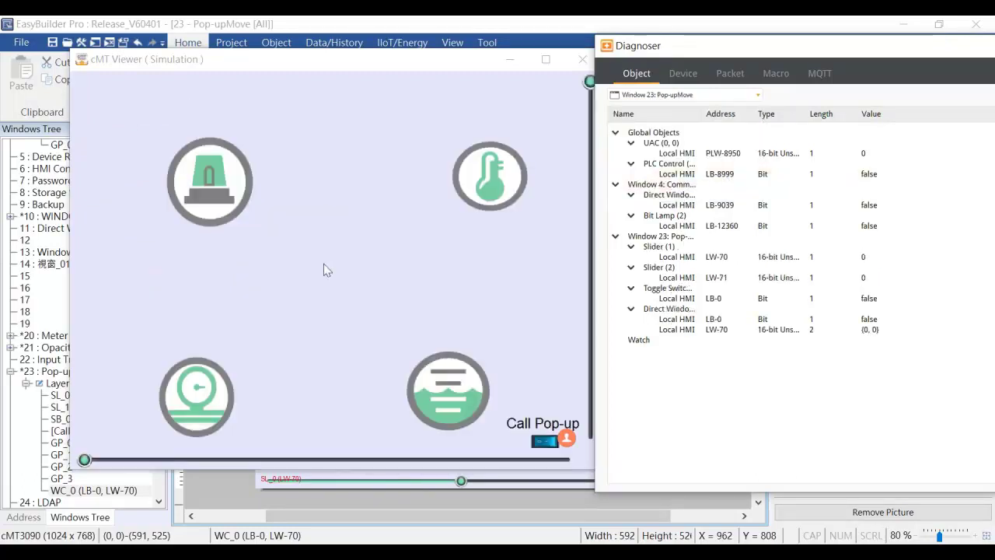
click(540, 448)
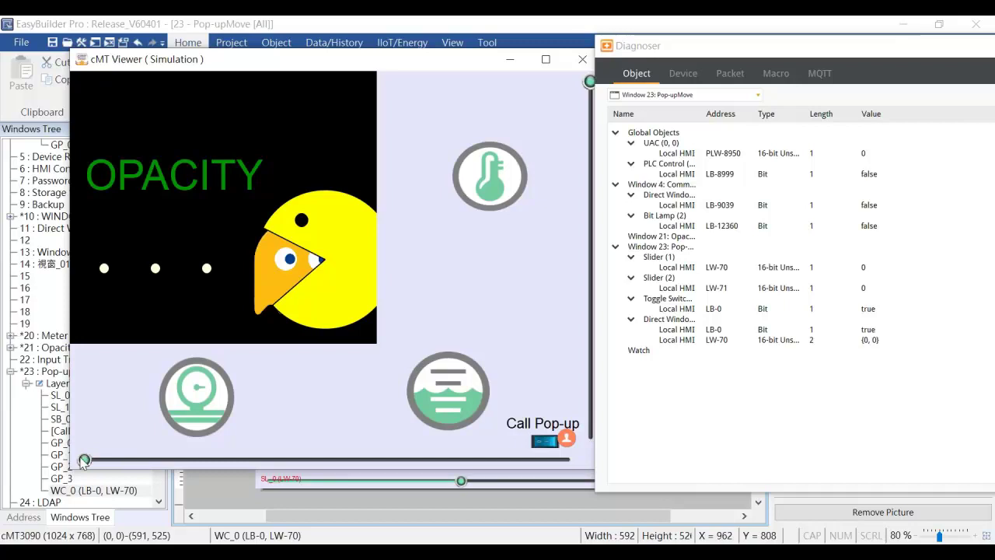
Drag the X and Y sliders to shift the pop-up around, ending at position (48, 52).
drag(84, 459, 340, 436)
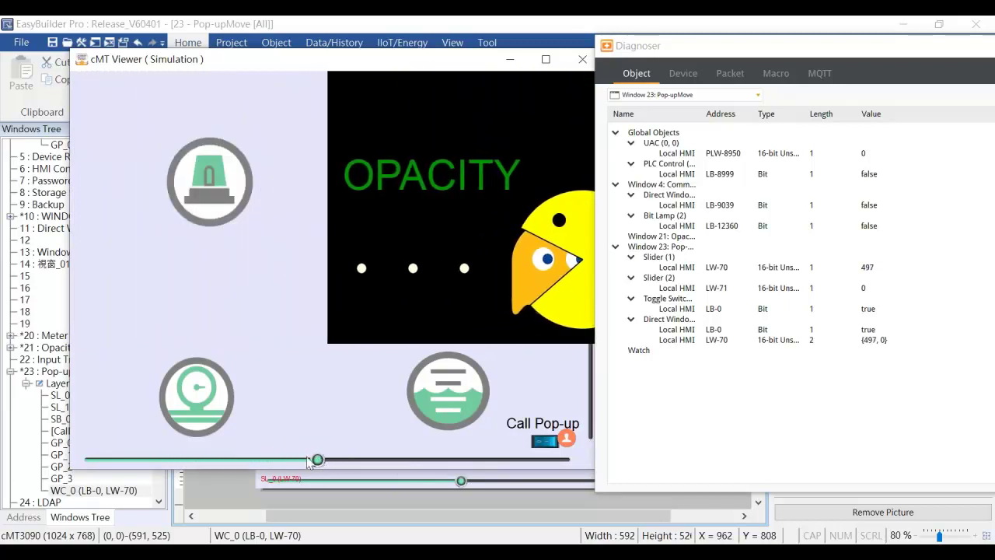
drag(319, 459, 113, 455)
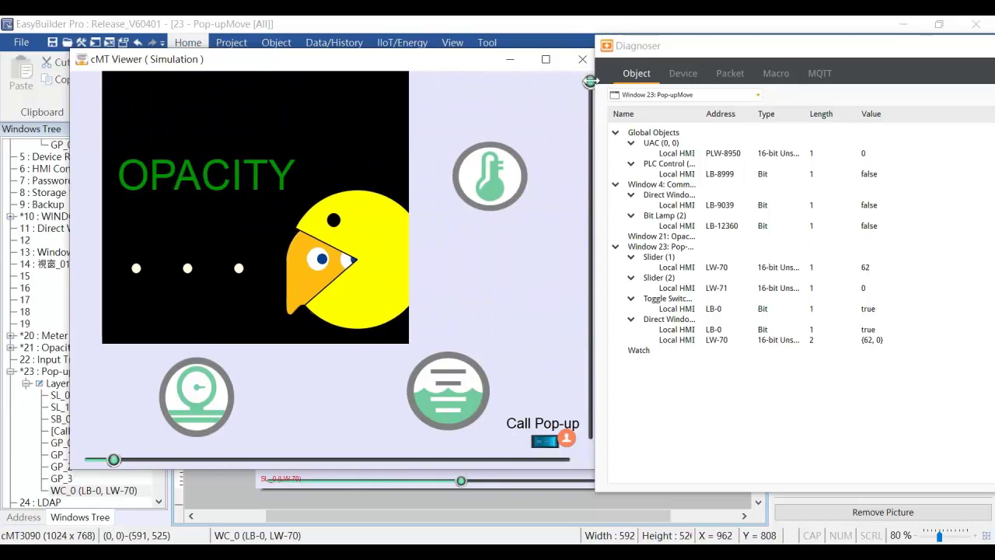
drag(589, 81, 539, 261)
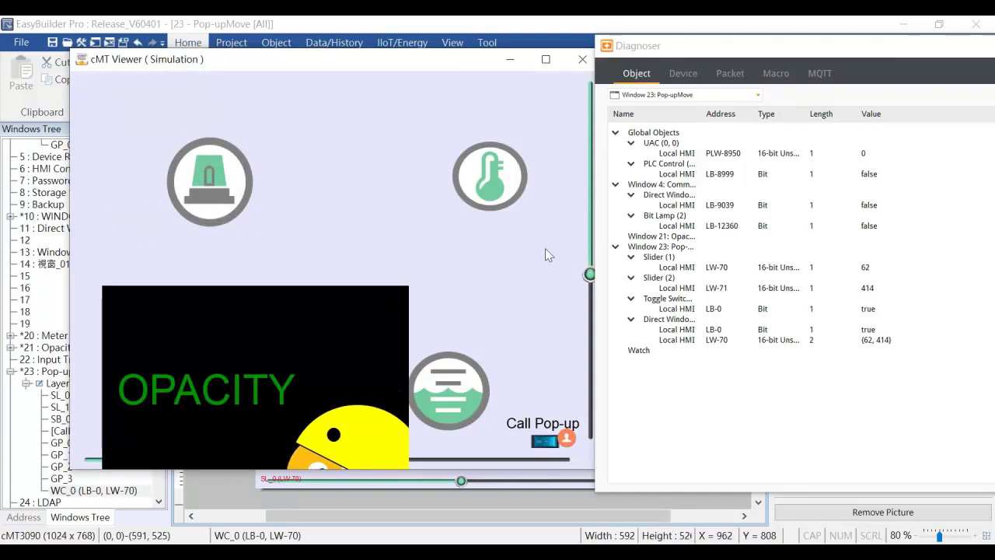
click(524, 461)
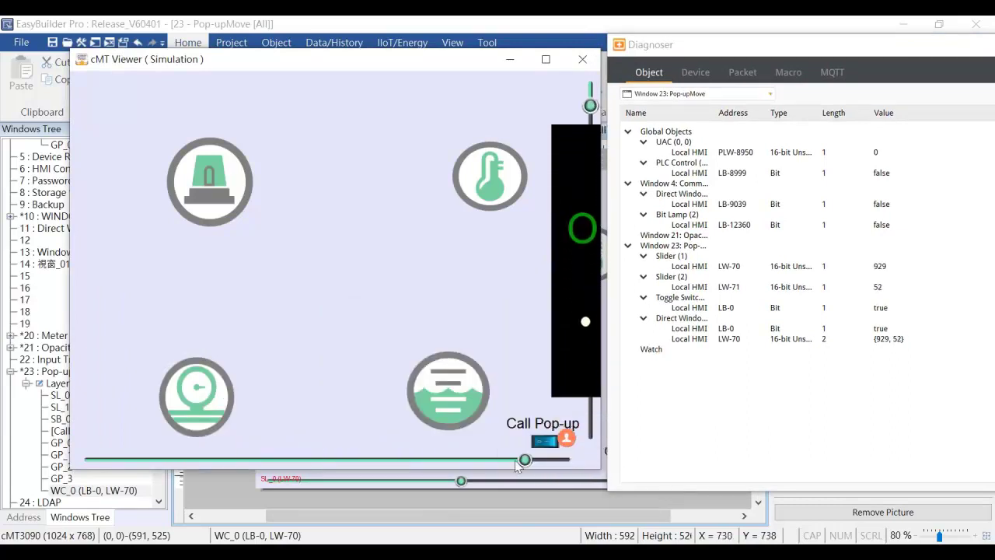
drag(516, 463, 108, 466)
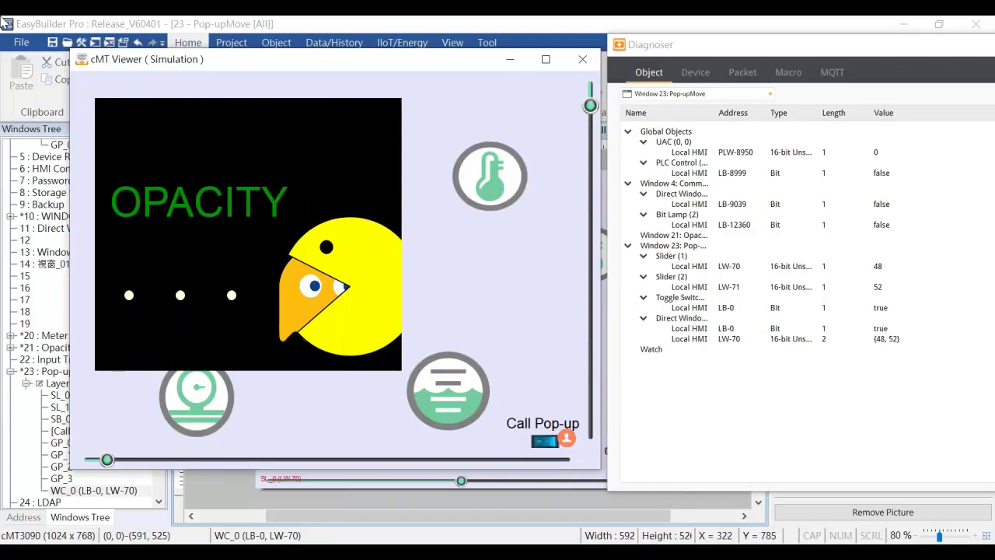
click(443, 509)
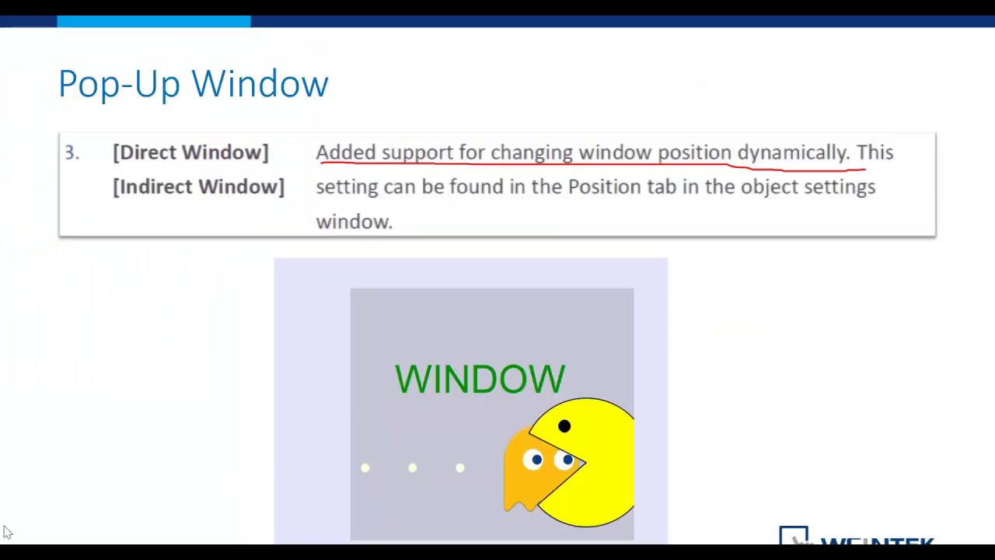
Advance the slideshow to the Meter slide on pointer width and length.
key(Right)
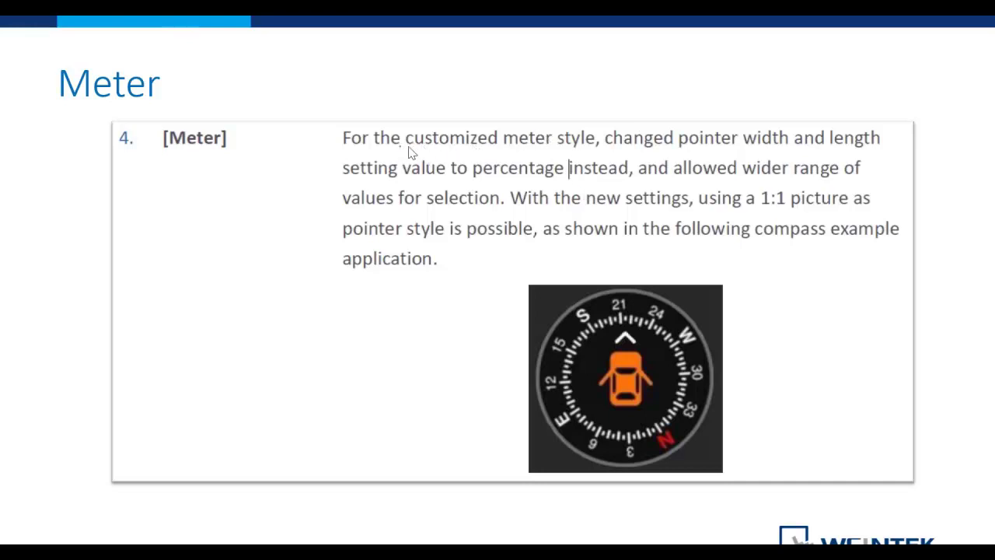
Draw red ink under "customized meter style" and "allowed wider range of values for selection.".
drag(408, 147, 596, 148)
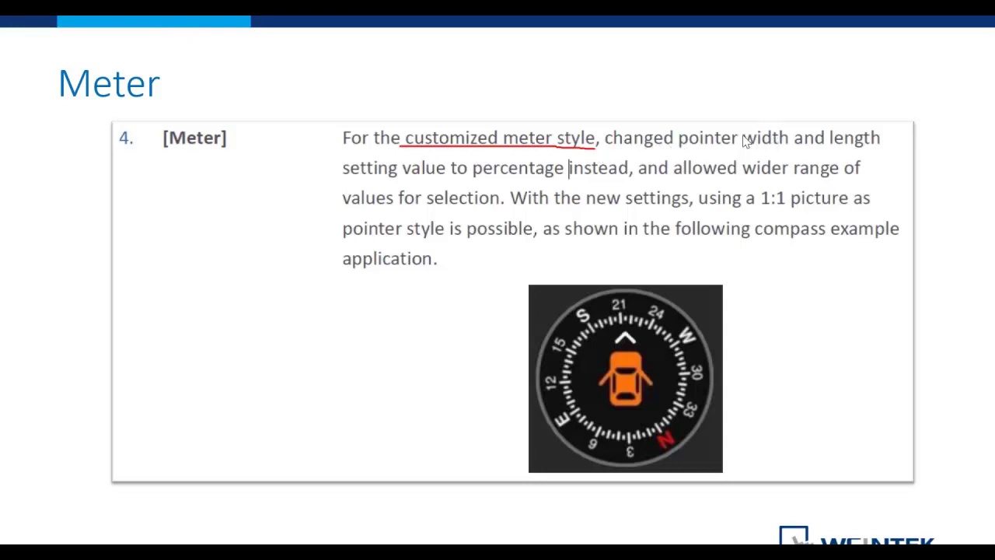
drag(682, 177, 859, 175)
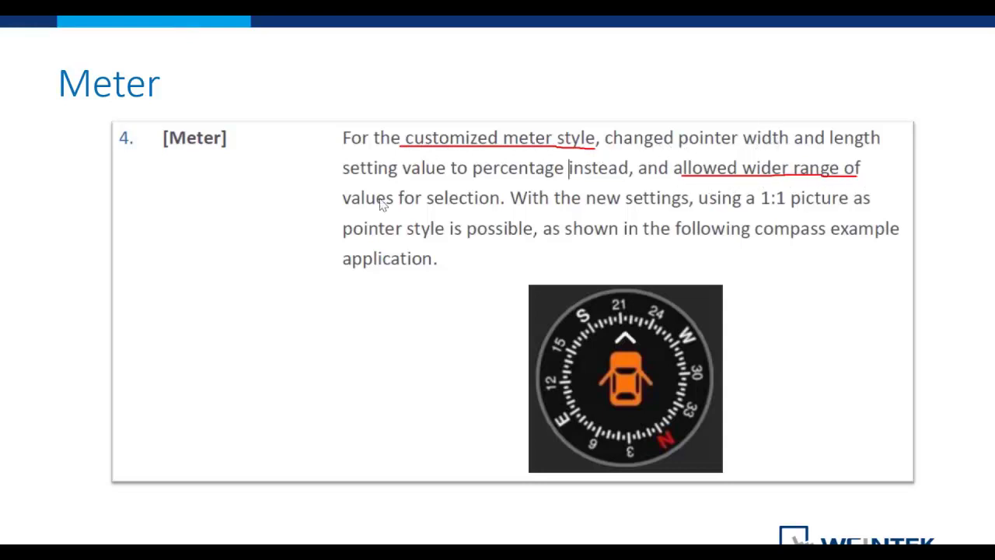
drag(342, 207, 512, 208)
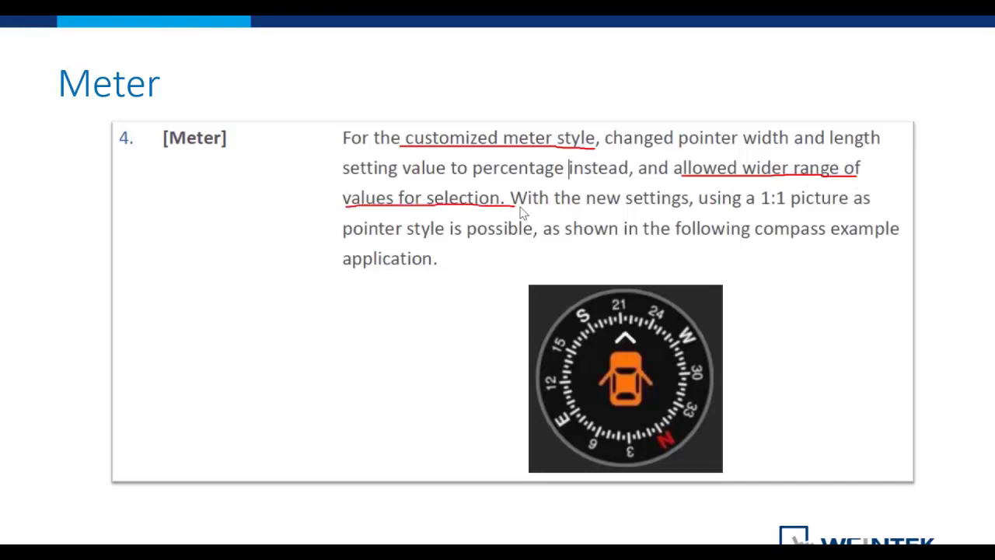